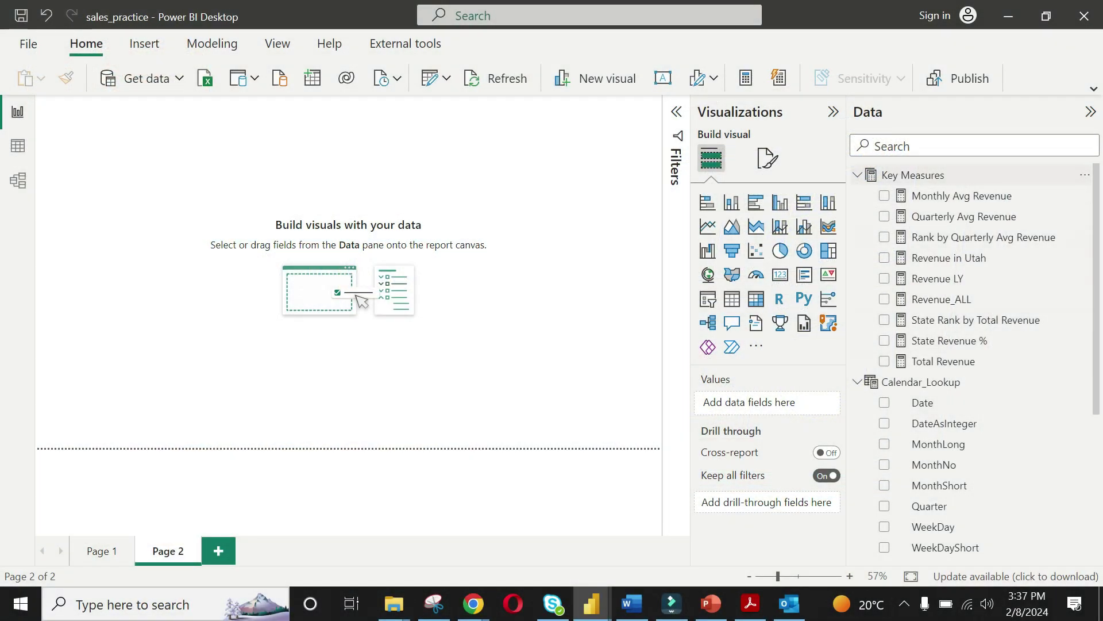
- Mark the Calendar_Lookup table as a date table, using Date as its date column
left_click(857, 175)
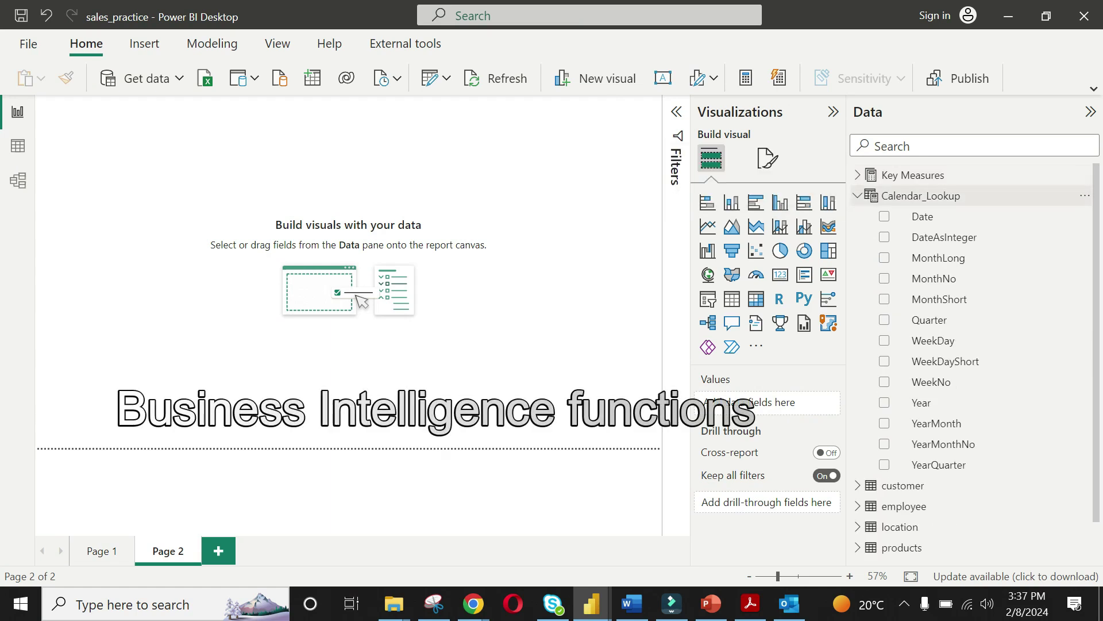
left_click(920, 196)
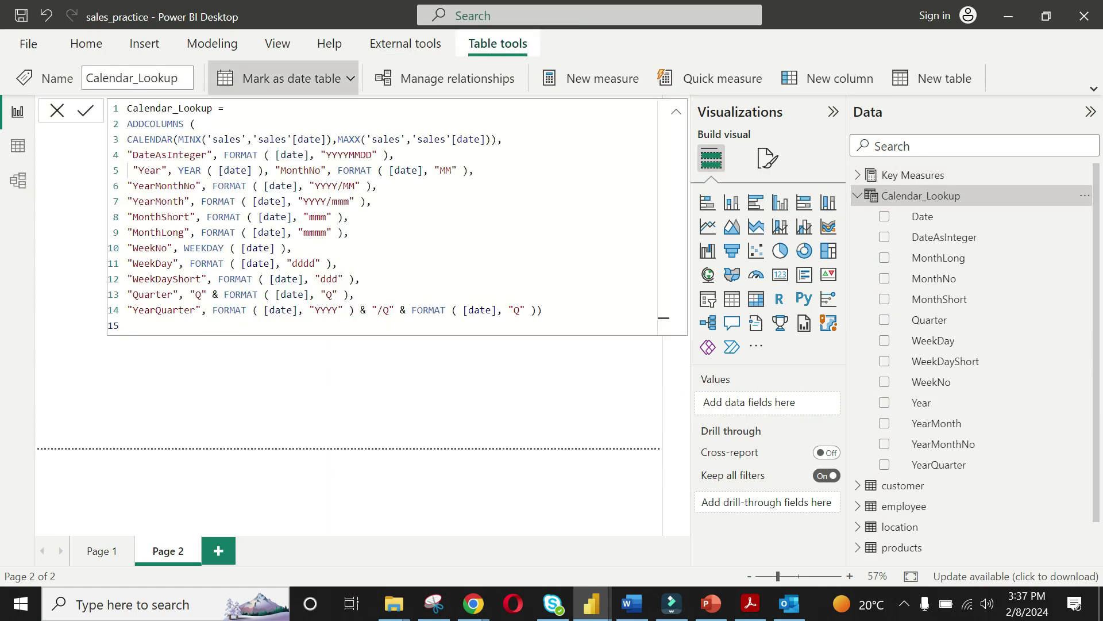
left_click(283, 78)
left_click(285, 113)
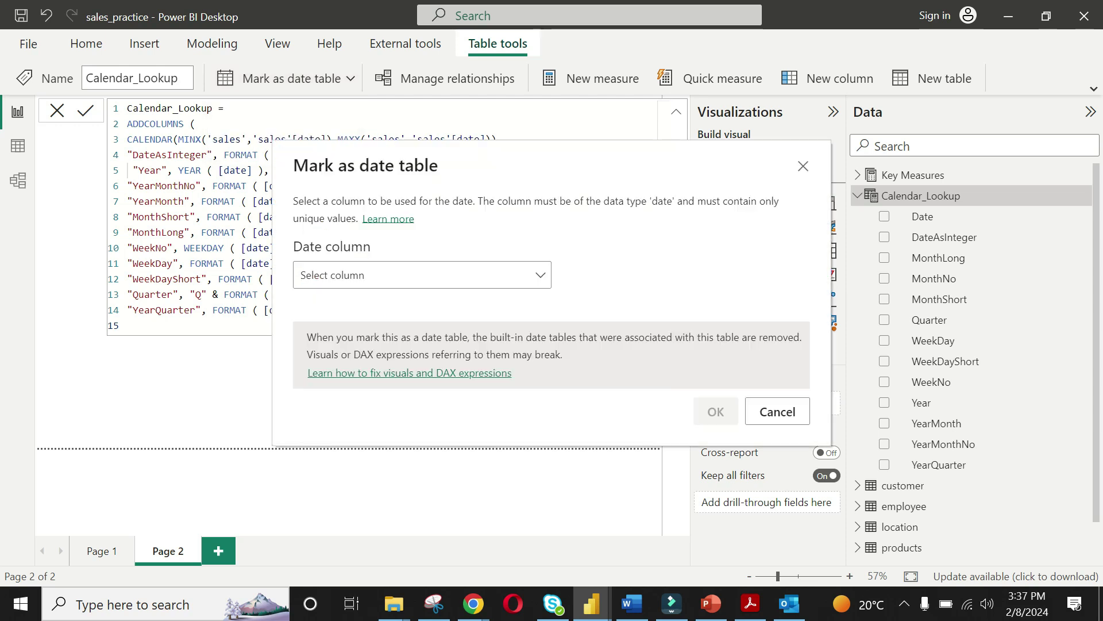
left_click(422, 274)
left_click(418, 330)
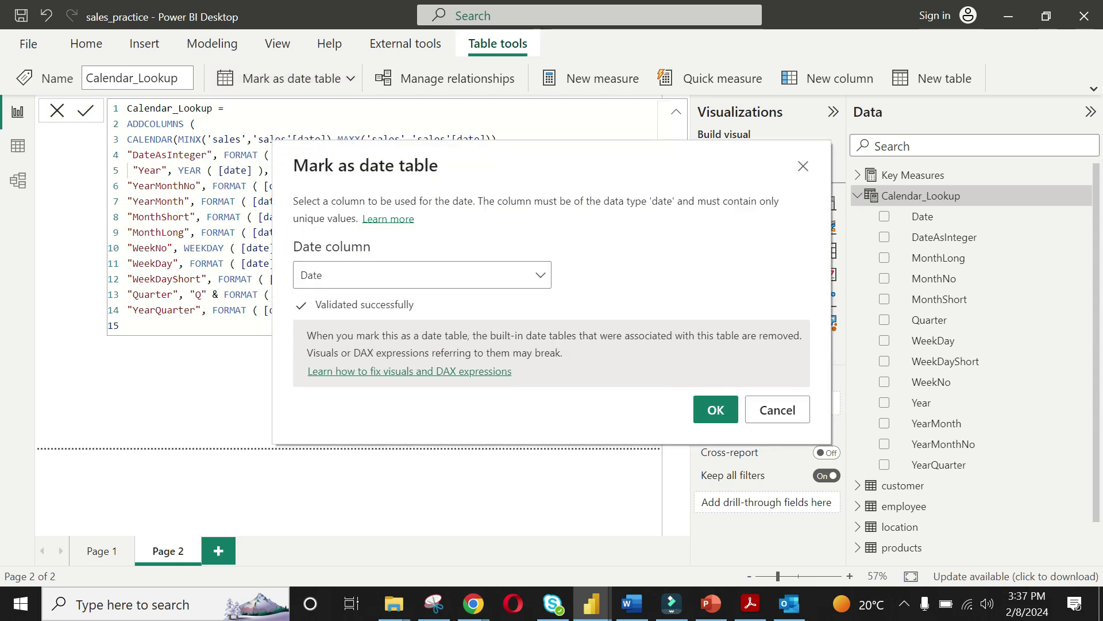
left_click(715, 409)
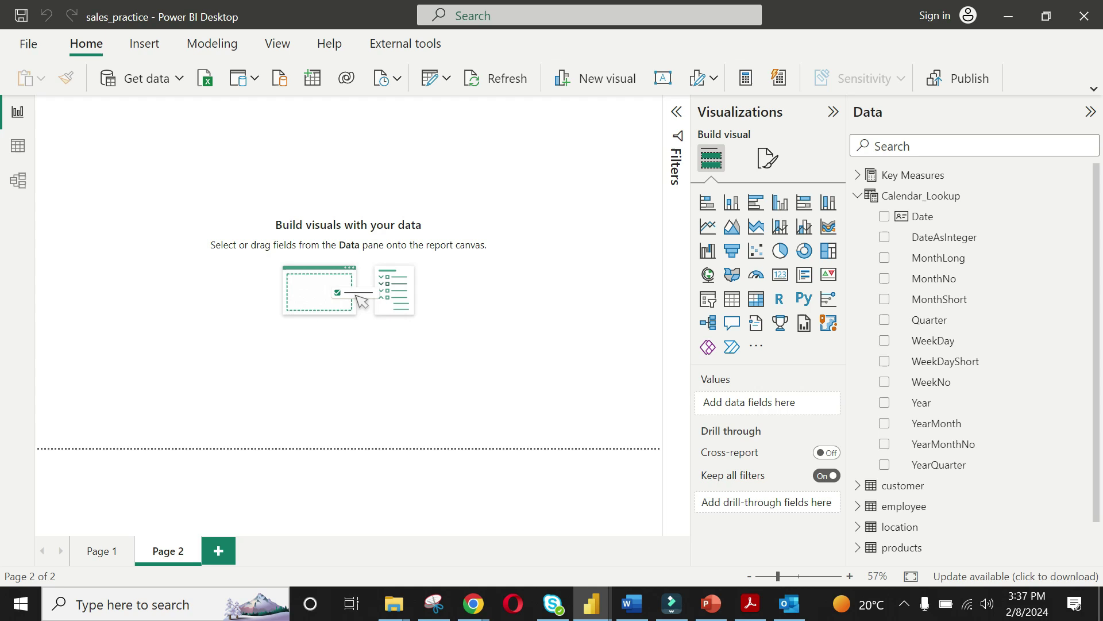
- Create a measure in Key Measures named Last Month Revenue, starting its formula with CALCULATE([Total Revenue]
left_click(858, 174)
right_click(888, 174)
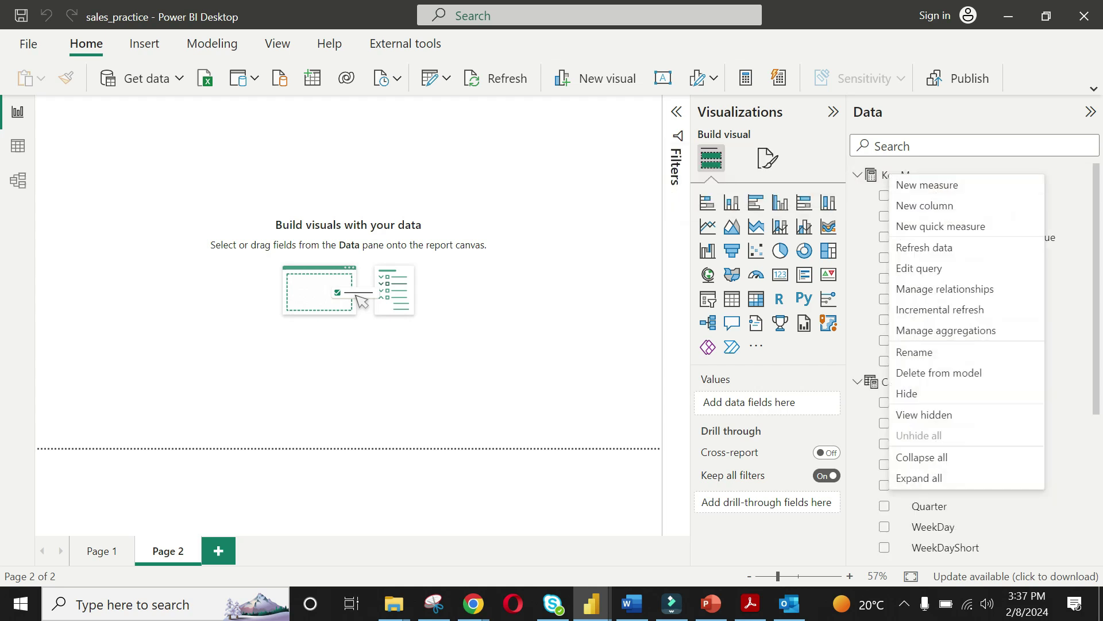
left_click(934, 185)
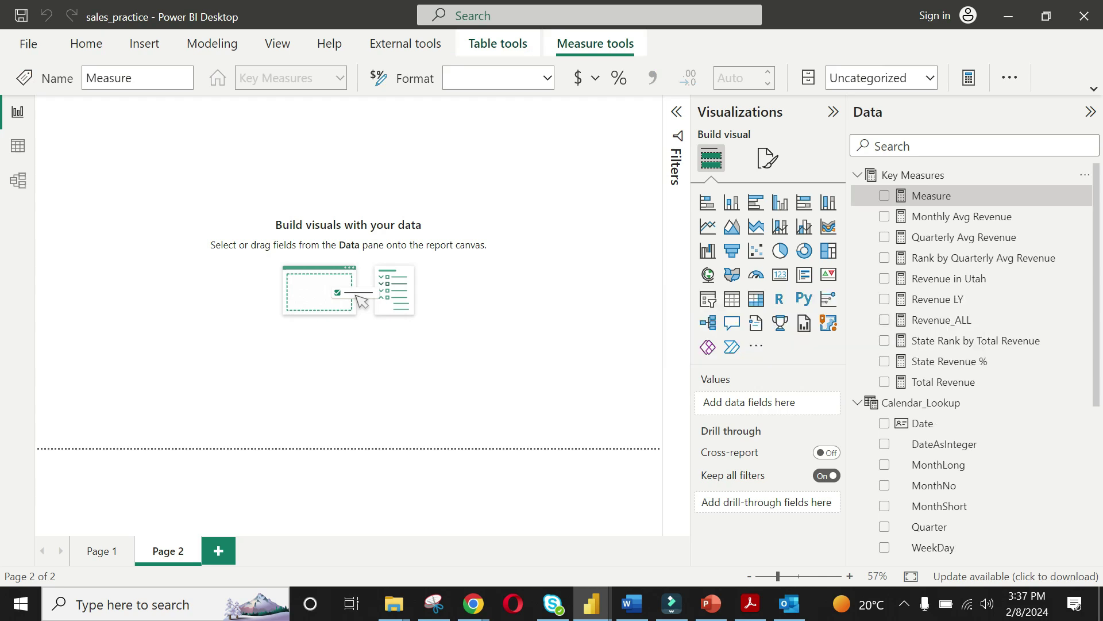
type("Las")
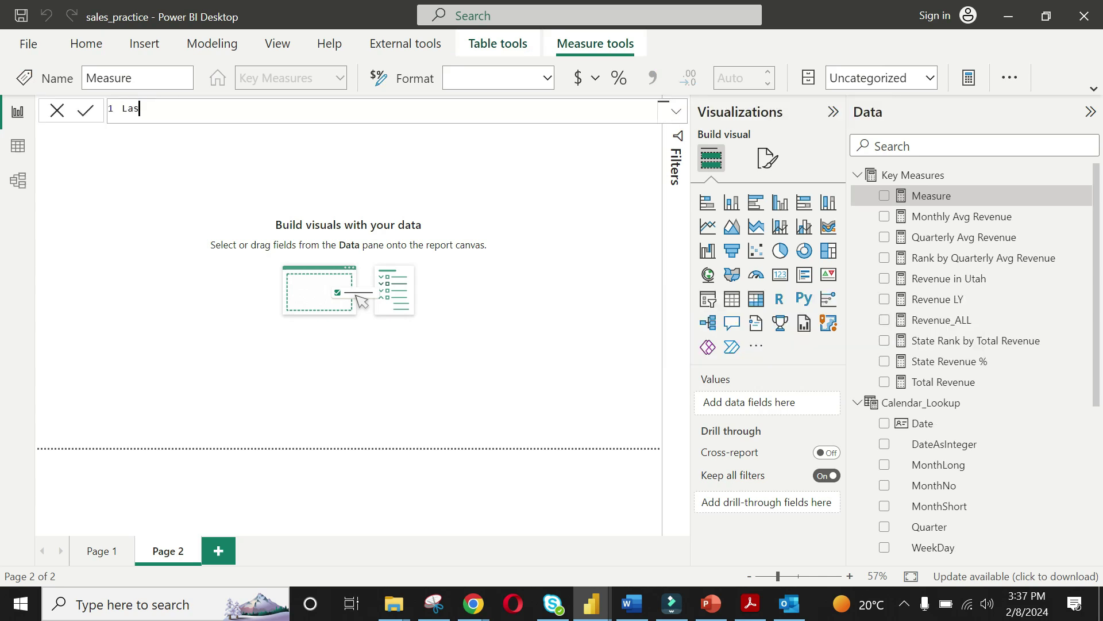
type("t Month Revenue=")
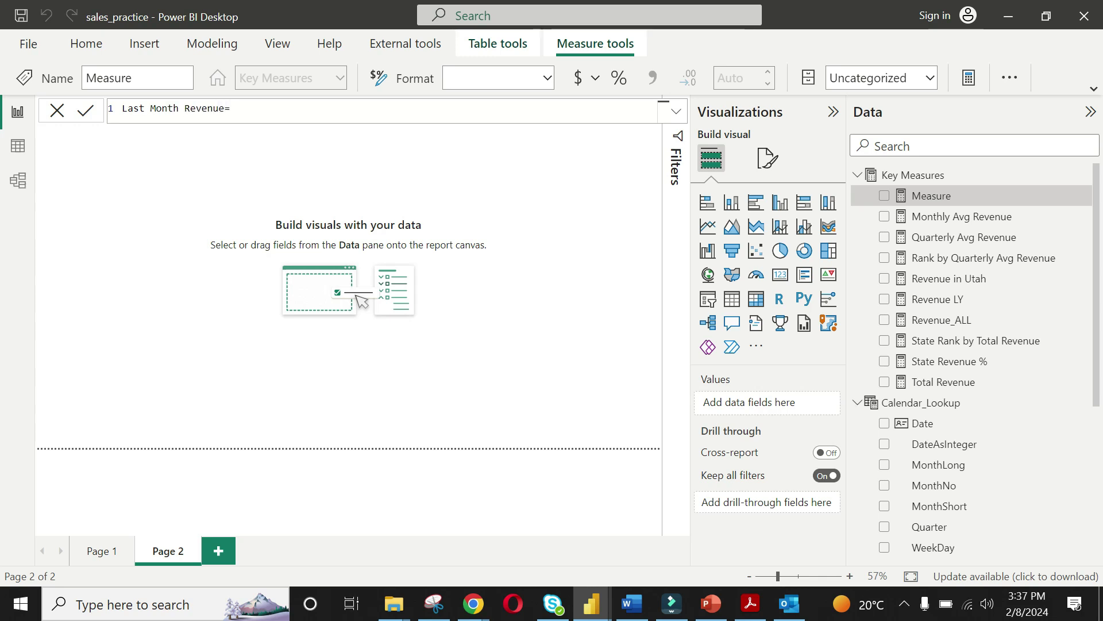
type("calc")
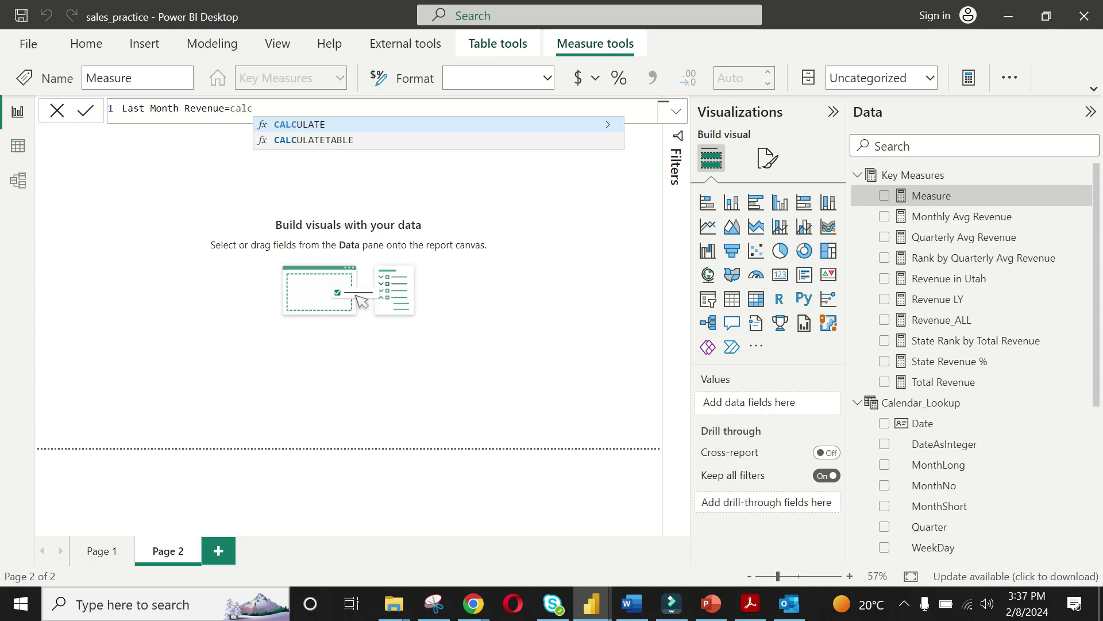
key("Tab")
type("to")
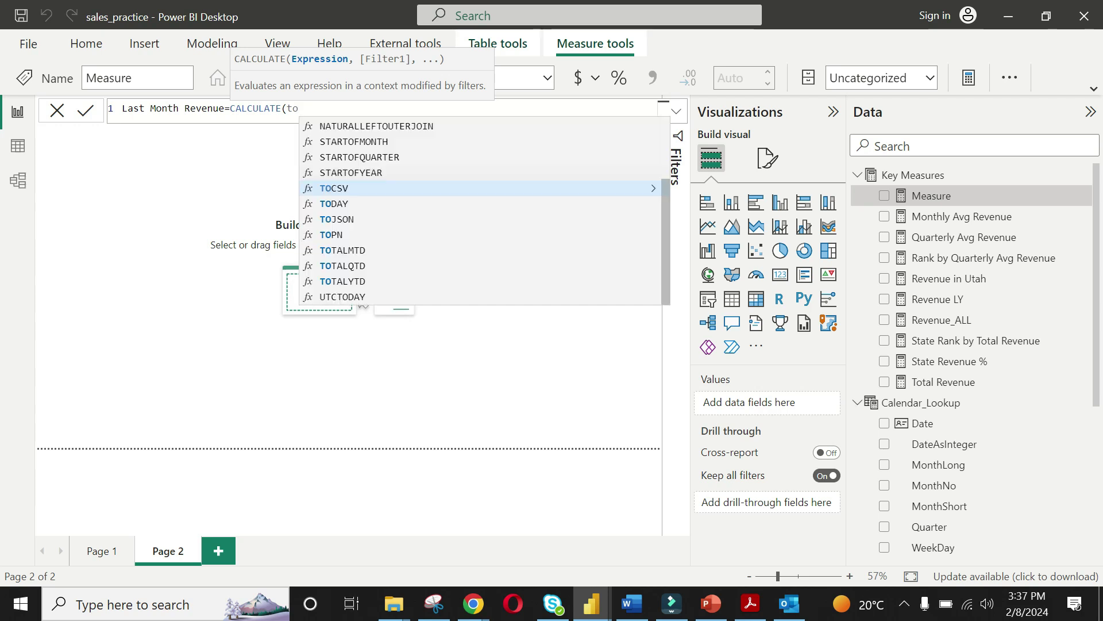
type("tal")
key("Tab")
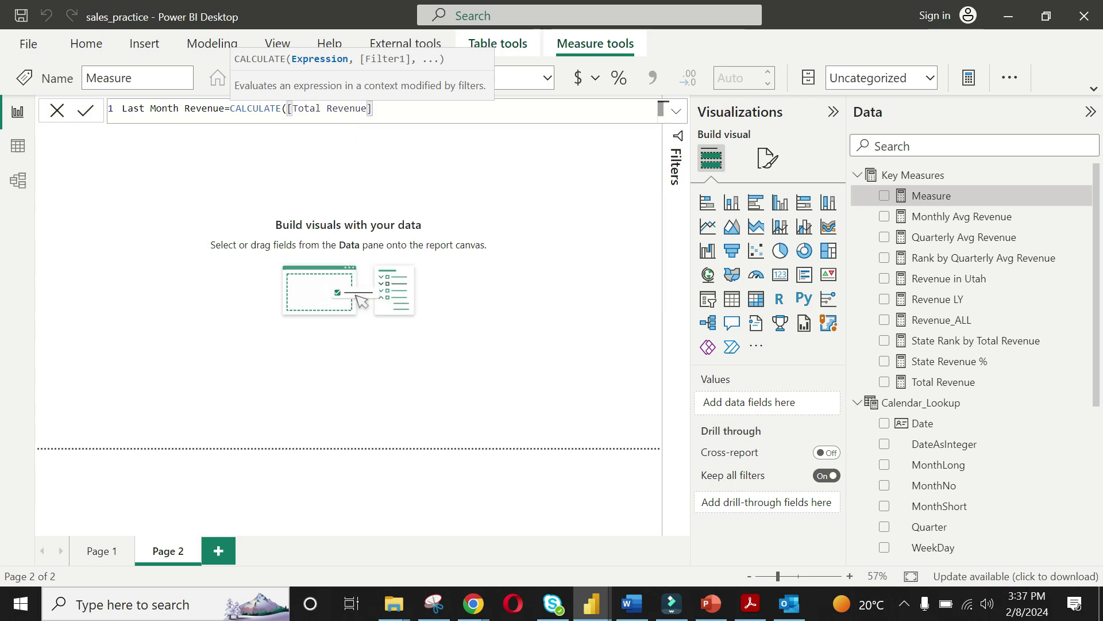
- Complete the Last Month Revenue formula with the filter DATEADD(Calendar_Lookup[Date],-1,MONTH)) and commit the measure
type(",date")
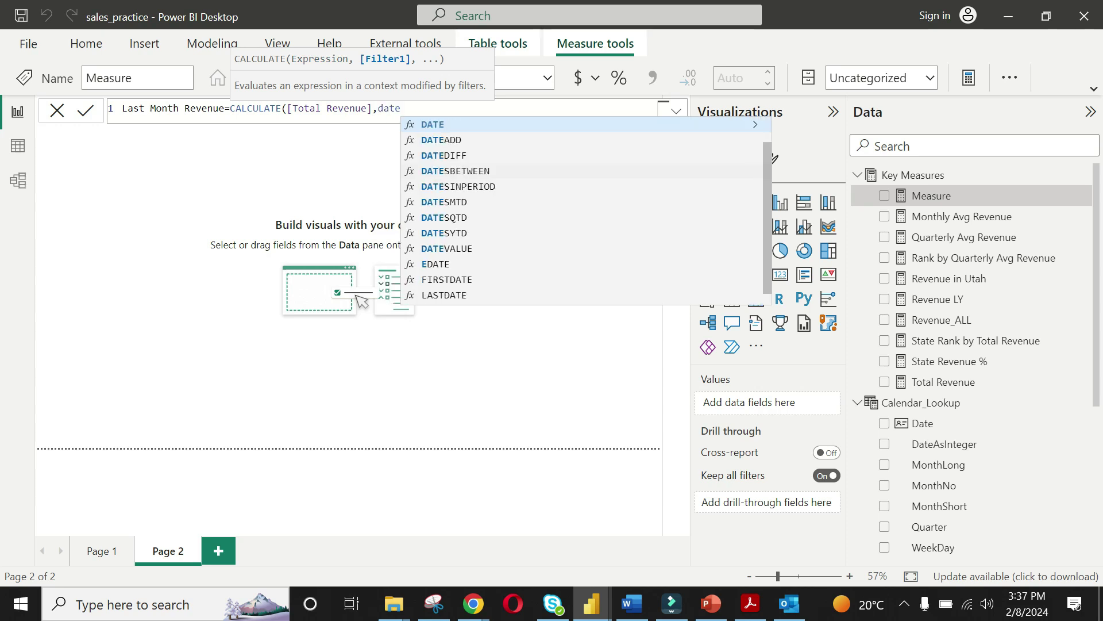
key("Down")
key("Tab")
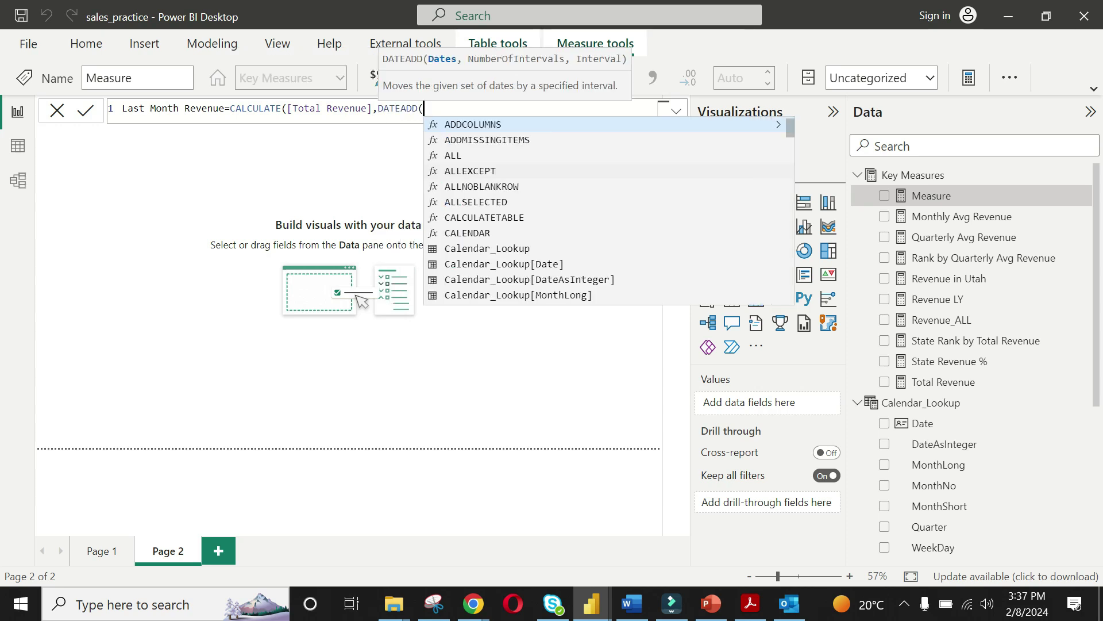
key("Down")
key("Down")
key("Down")
key("Down")
key("Down")
key("Down")
key("Down")
key("Down")
key("Down")
key("Down")
key("Up")
key("Tab")
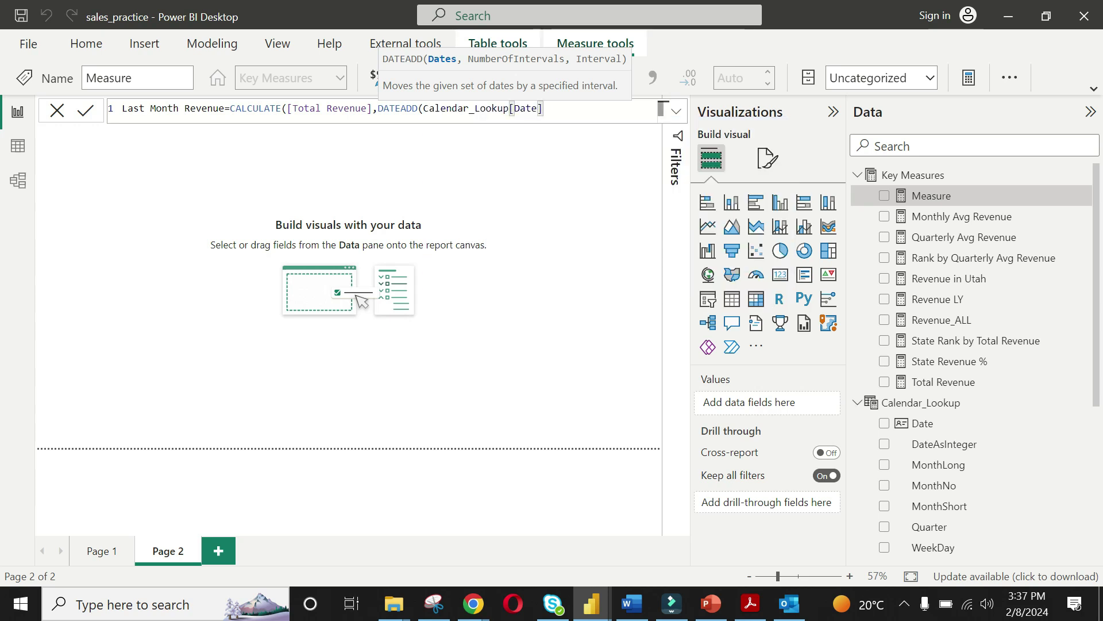
type(",-1,")
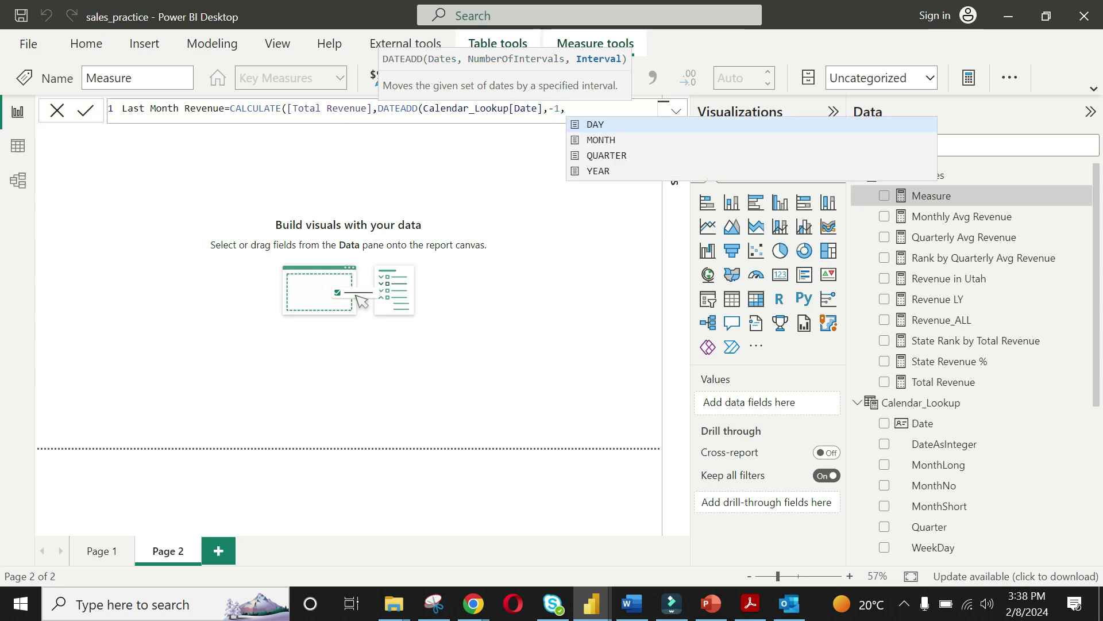
key("Down")
key("Tab")
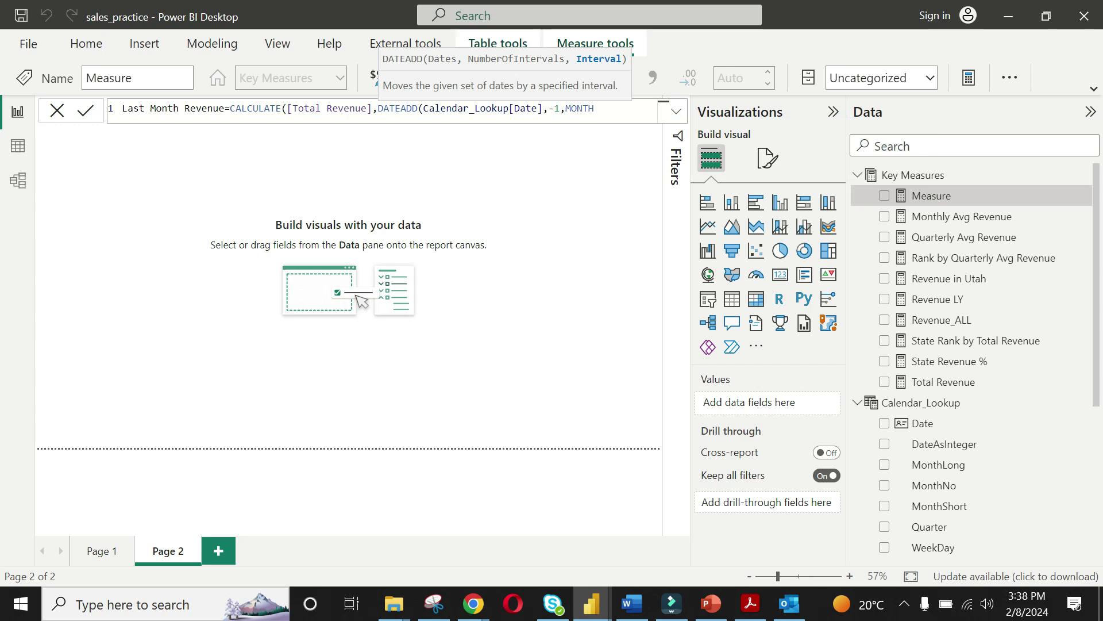
type("))")
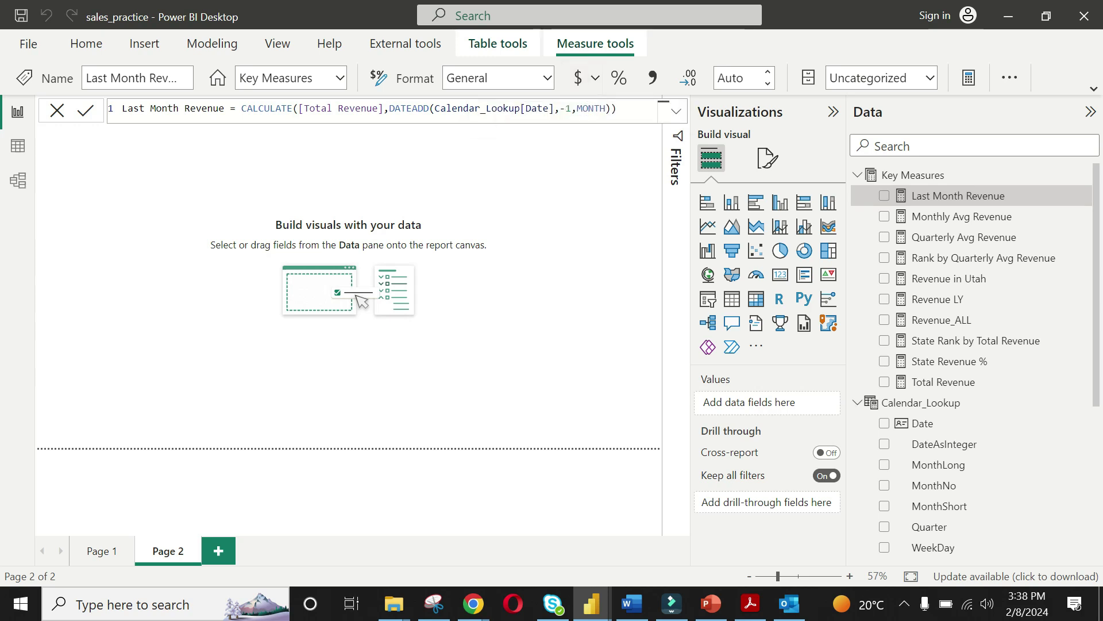
- Format the Last Month Revenue measure as currency with 2 decimal places
left_click(578, 79)
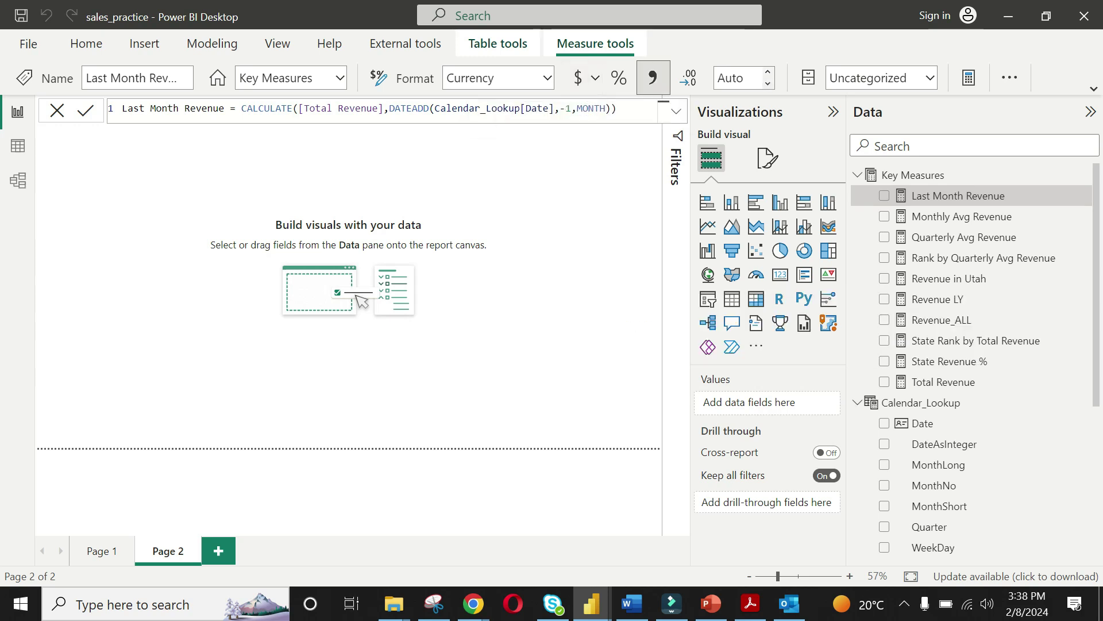
left_click(731, 78)
type("2")
key("Return")
type("2")
key("Return")
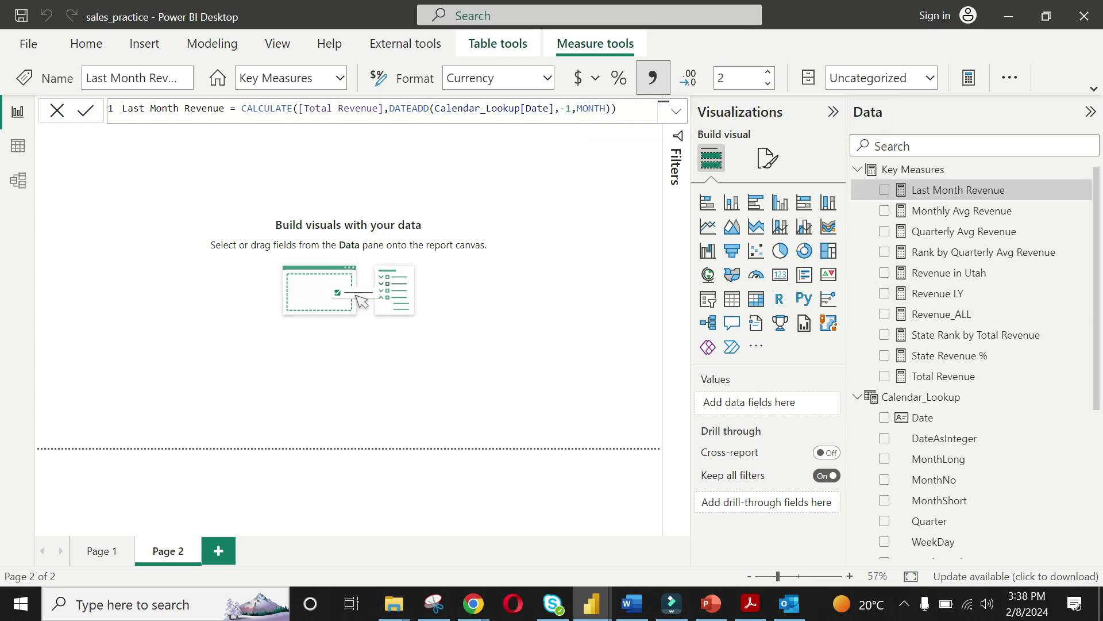
- Create a table visual on Page 2 with the MonthNo and YearMonth fields from Calendar_Lookup
scroll(971, 359, "down", 2)
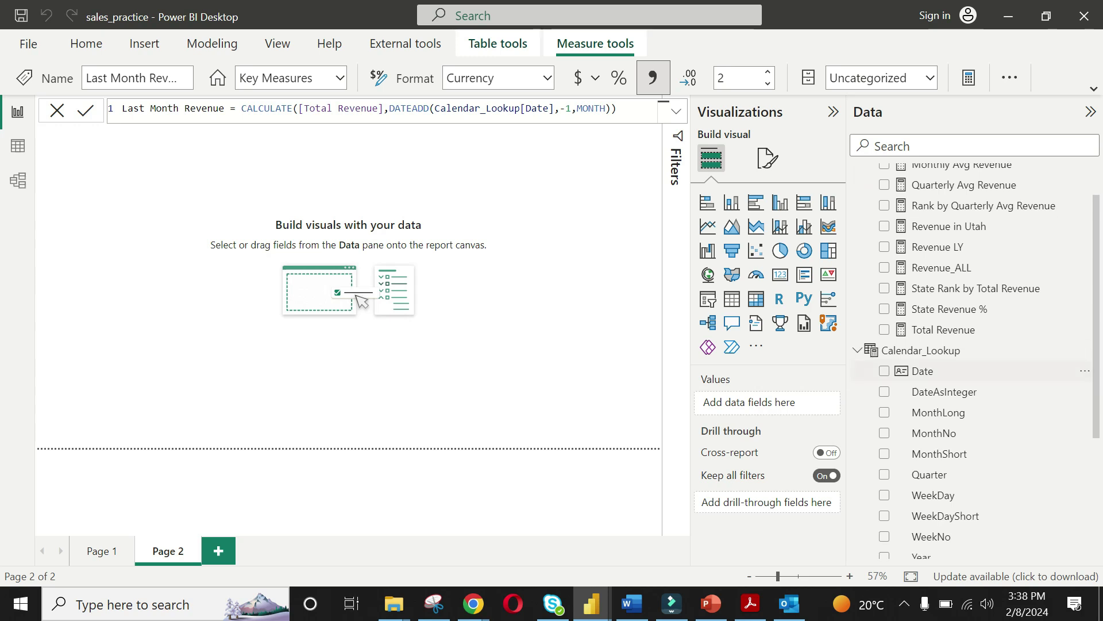
scroll(971, 371, "down", 1)
left_click(884, 371)
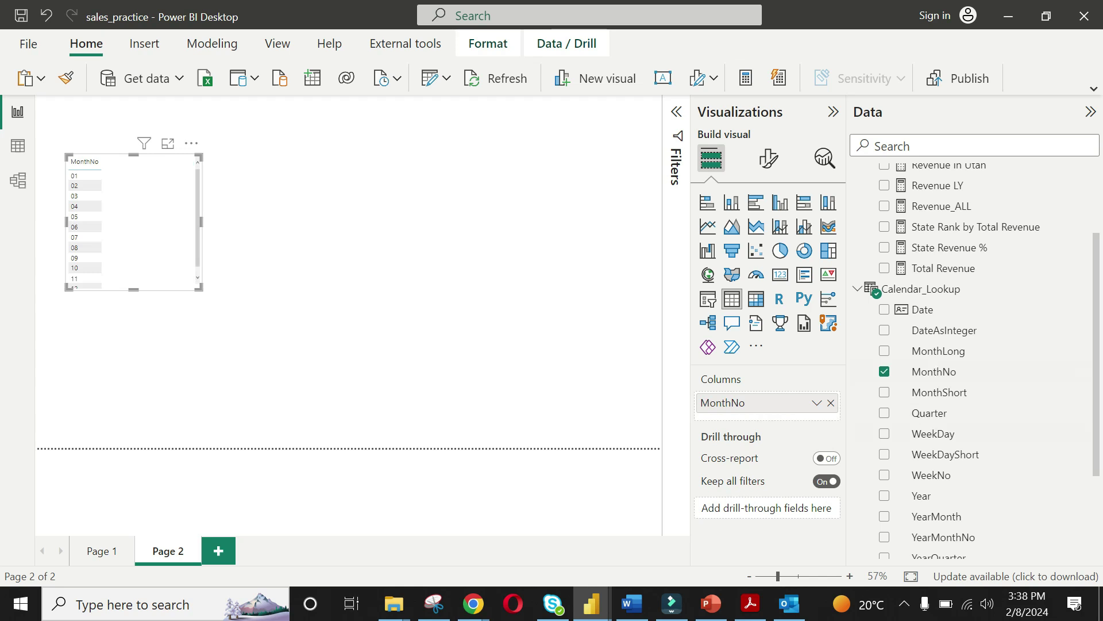
scroll(975, 361, "down", 2)
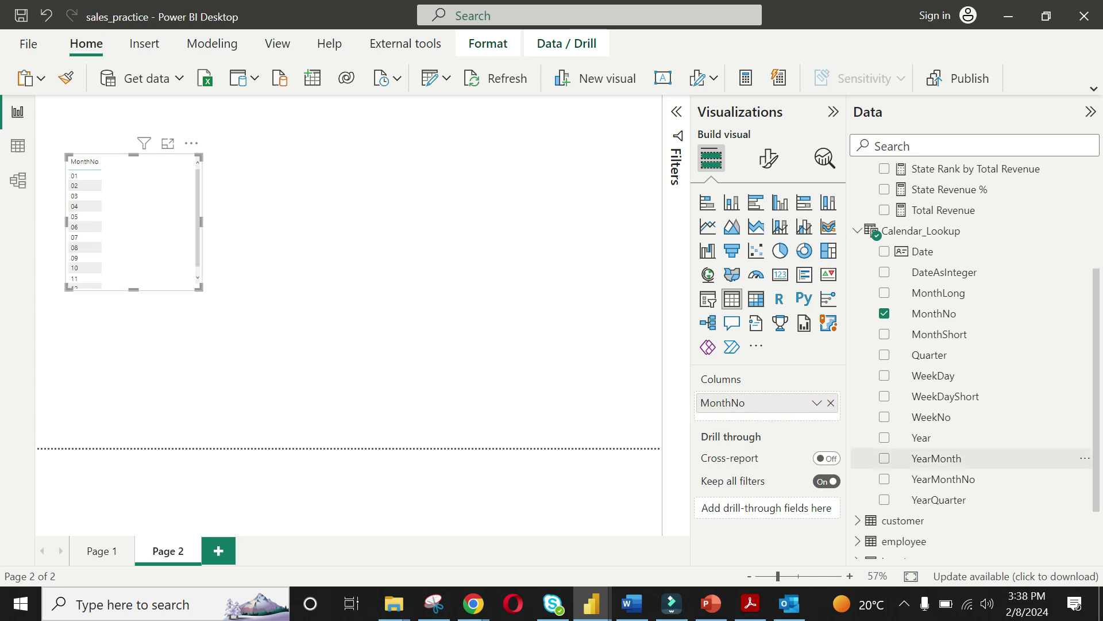
left_click(884, 458)
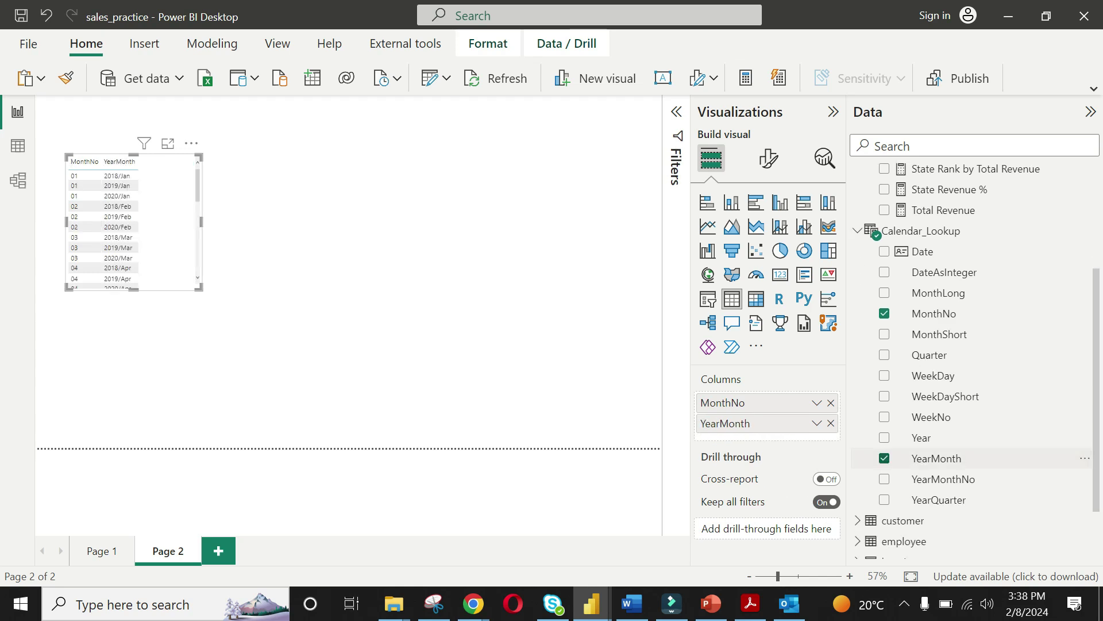
- Add the Total Revenue and Last Month Revenue measures to the table and widen it to fit all columns
scroll(975, 361, "up", 5)
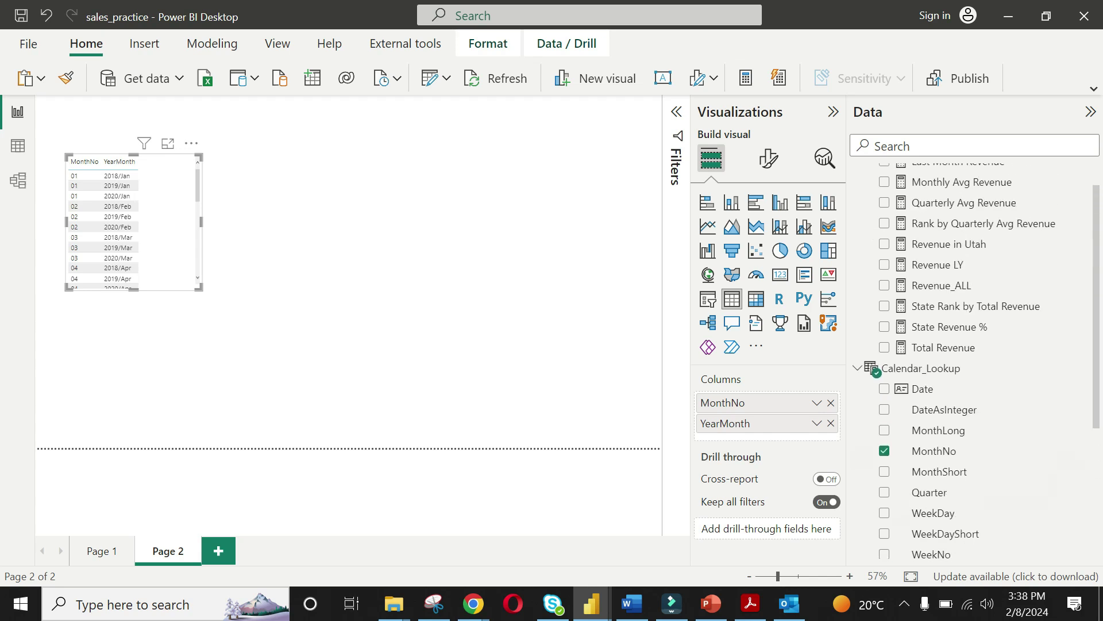
left_click(943, 382)
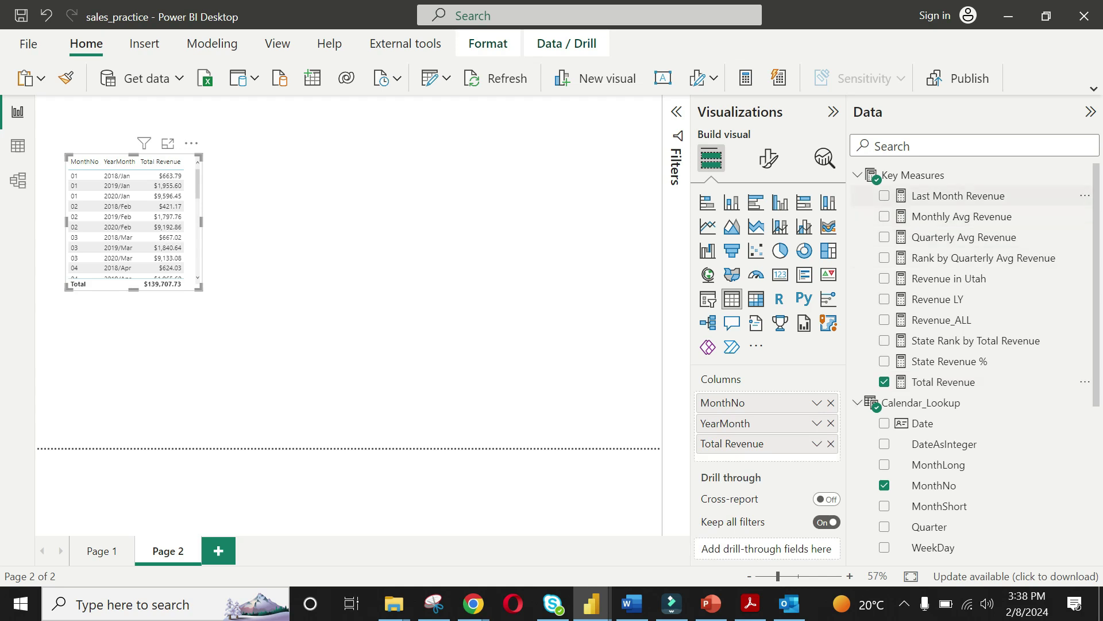
left_click(958, 196)
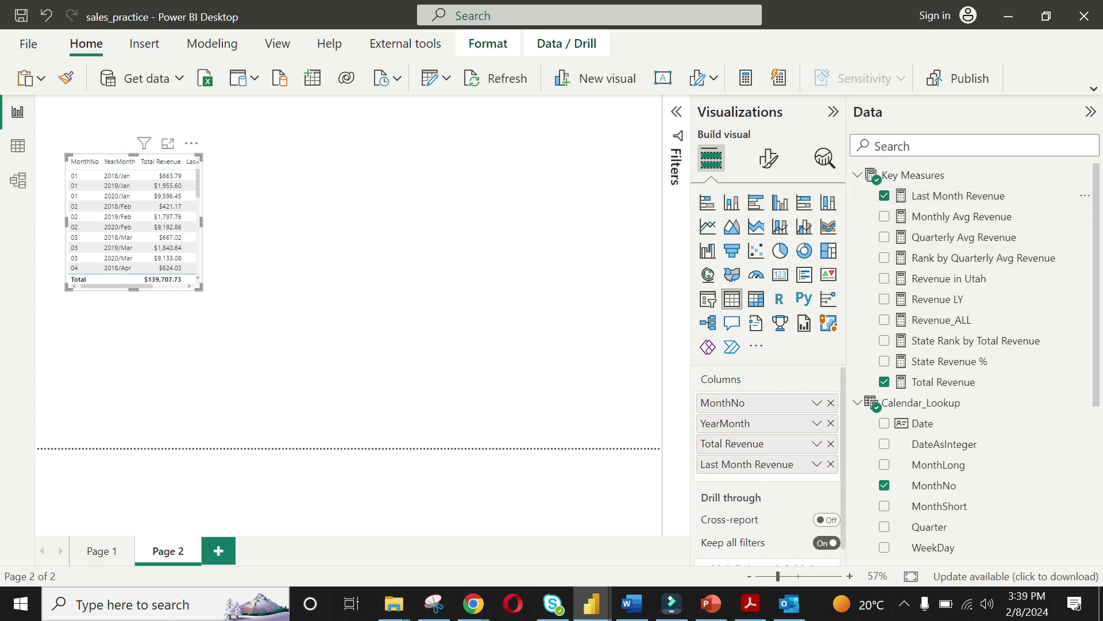
left_click_drag(201, 222, 289, 221)
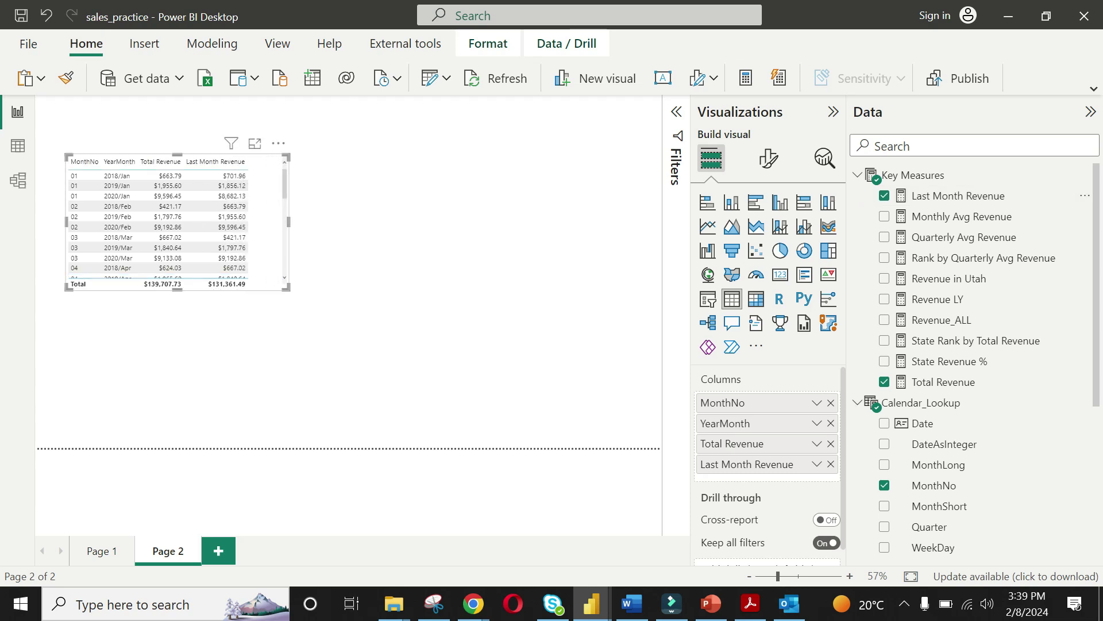
left_click(396, 241)
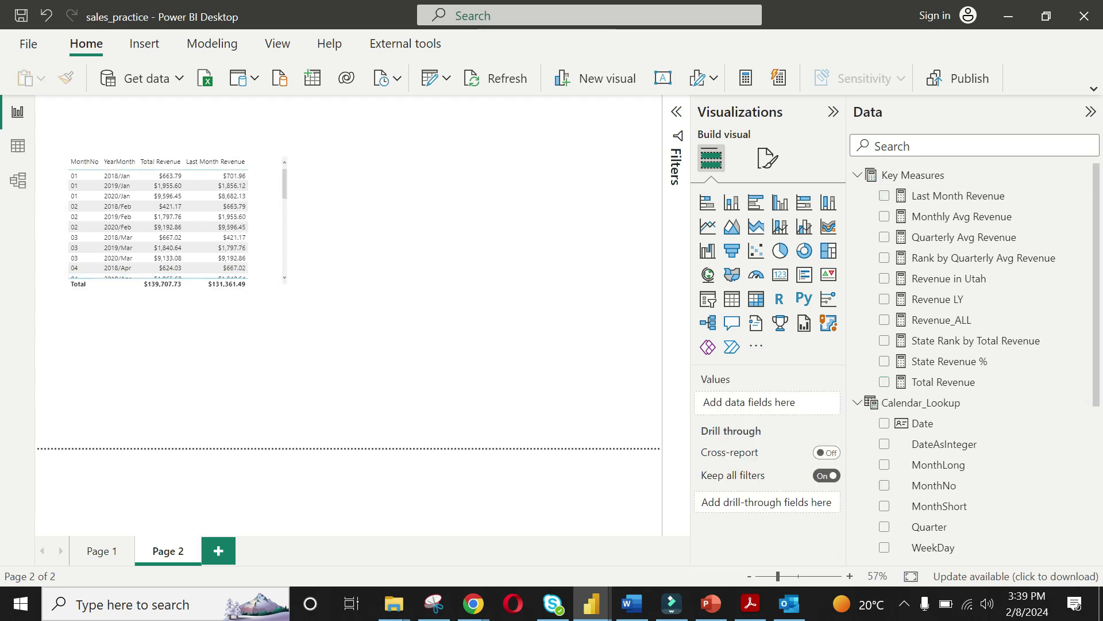
- Add a slicer for the Calendar_Lookup Year field to the report page
scroll(975, 360, "down", 5)
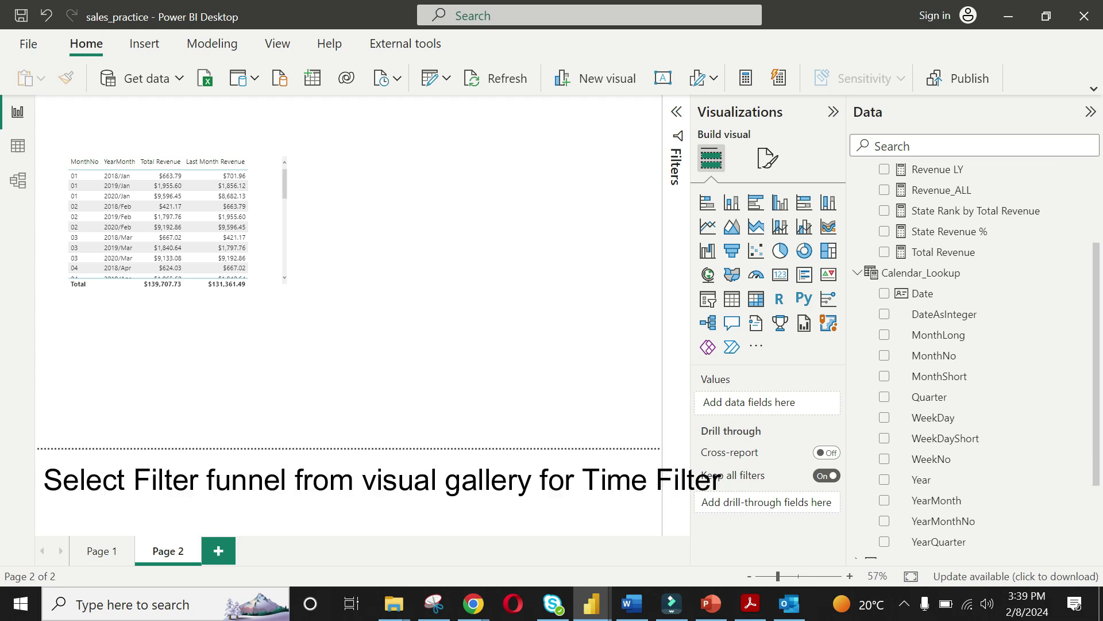
left_click(884, 479)
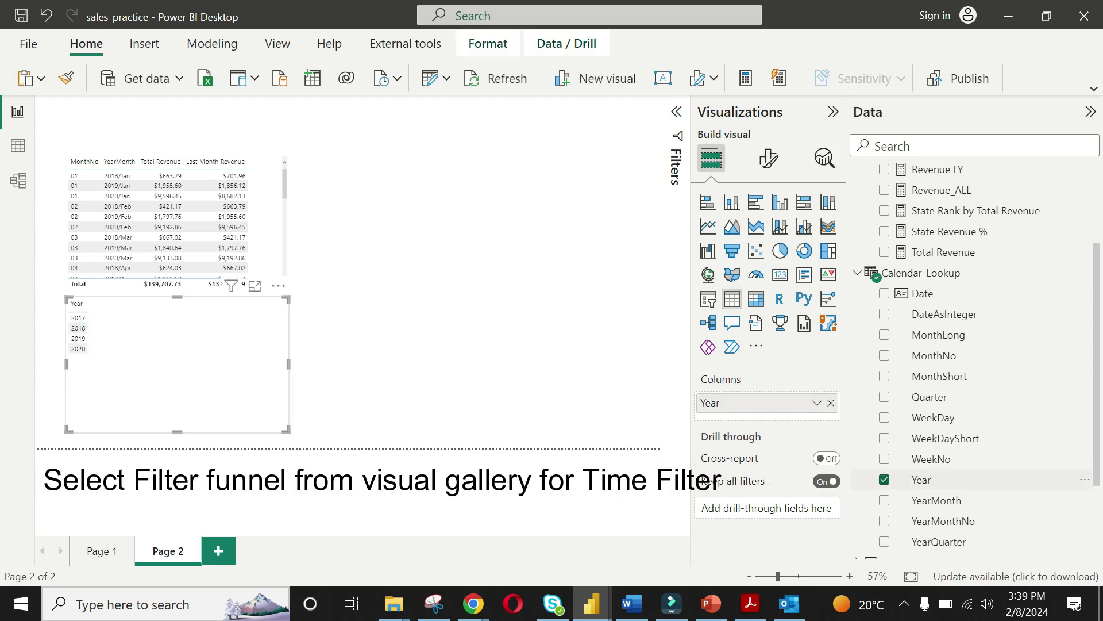
left_click(708, 299)
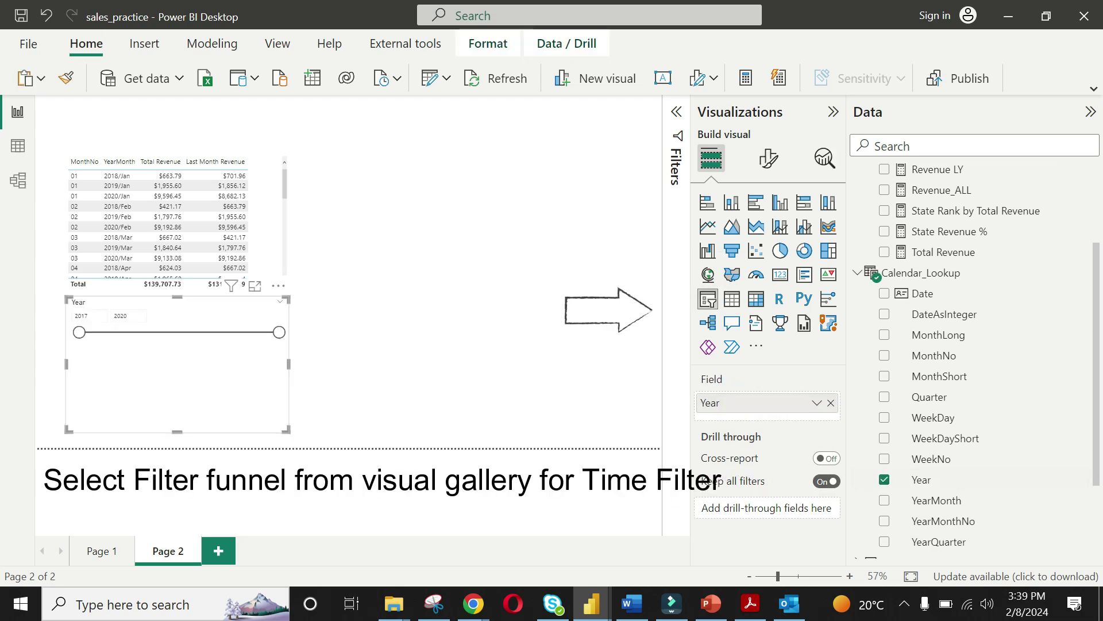
- Place the Year slicer beside the revenue table with a reduced height, and collapse the Data pane
left_click_drag(184, 373, 428, 333)
left_click_drag(319, 269, 340, 166)
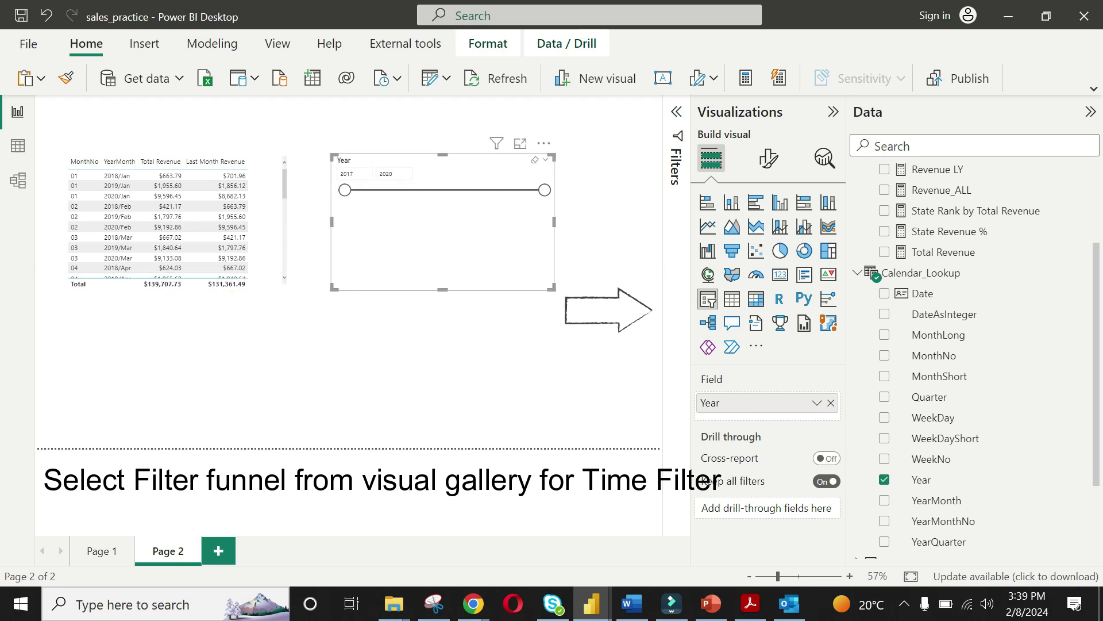
left_click_drag(443, 290, 442, 214)
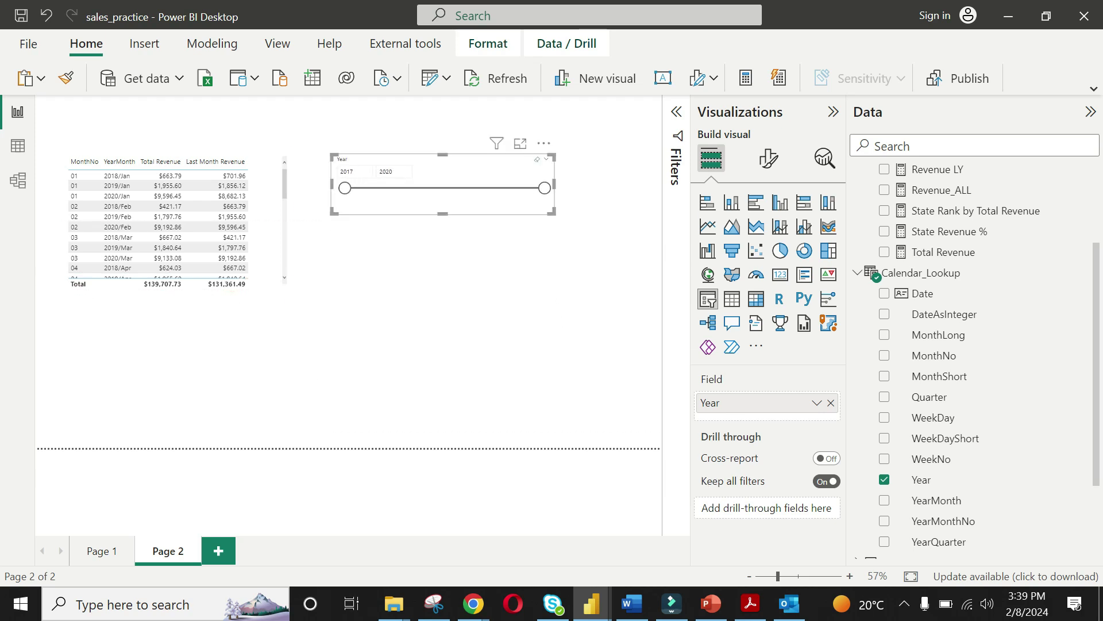
left_click(1090, 111)
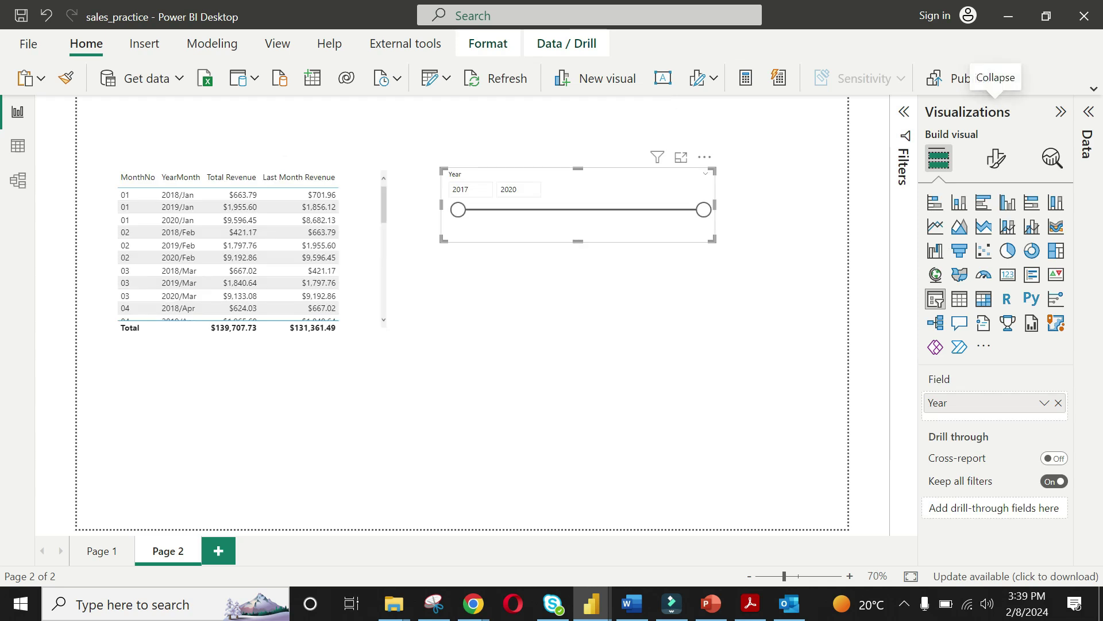
- Limit the Year slicer to 2017 by setting its end year to 2017, and sort the revenue table by MonthNo in descending order
left_click(1090, 112)
double_click(575, 190)
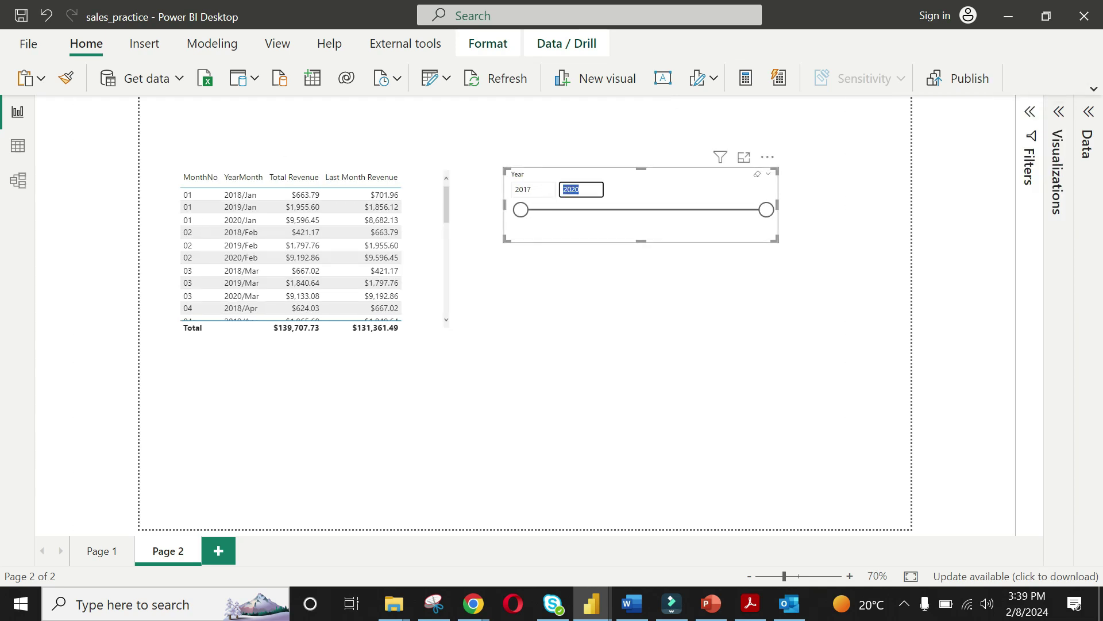
type("2017")
key("Return")
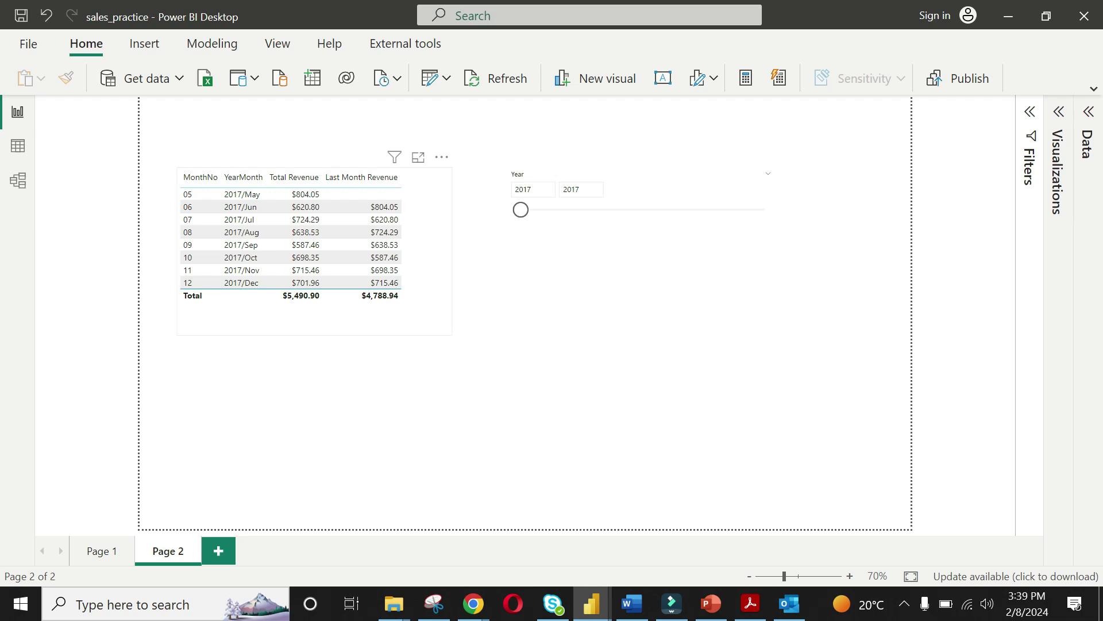
left_click(201, 177)
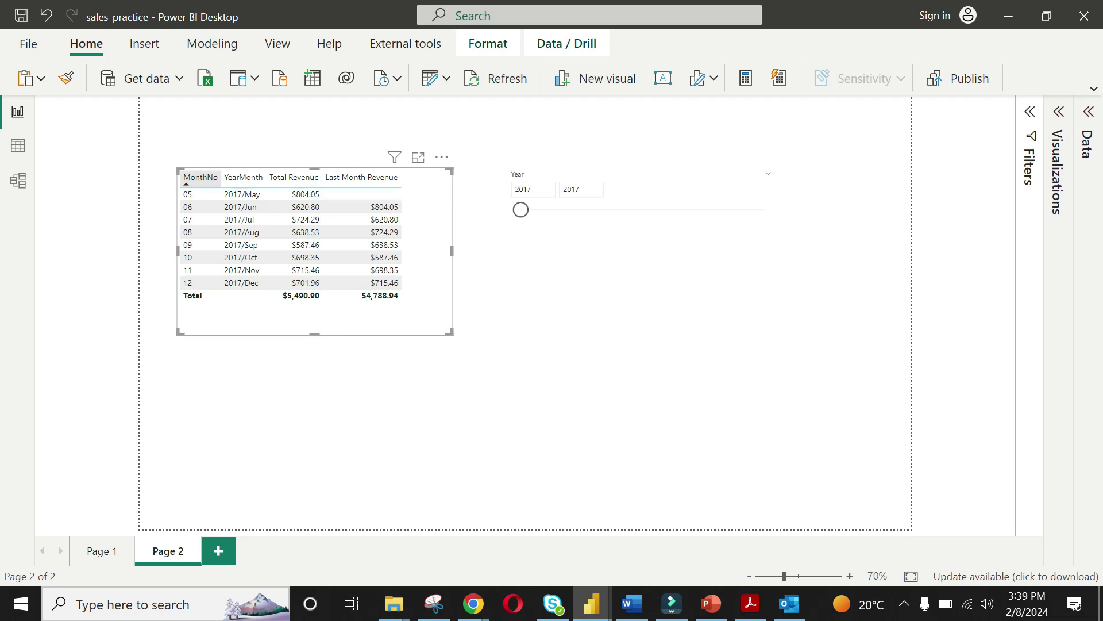
left_click(200, 177)
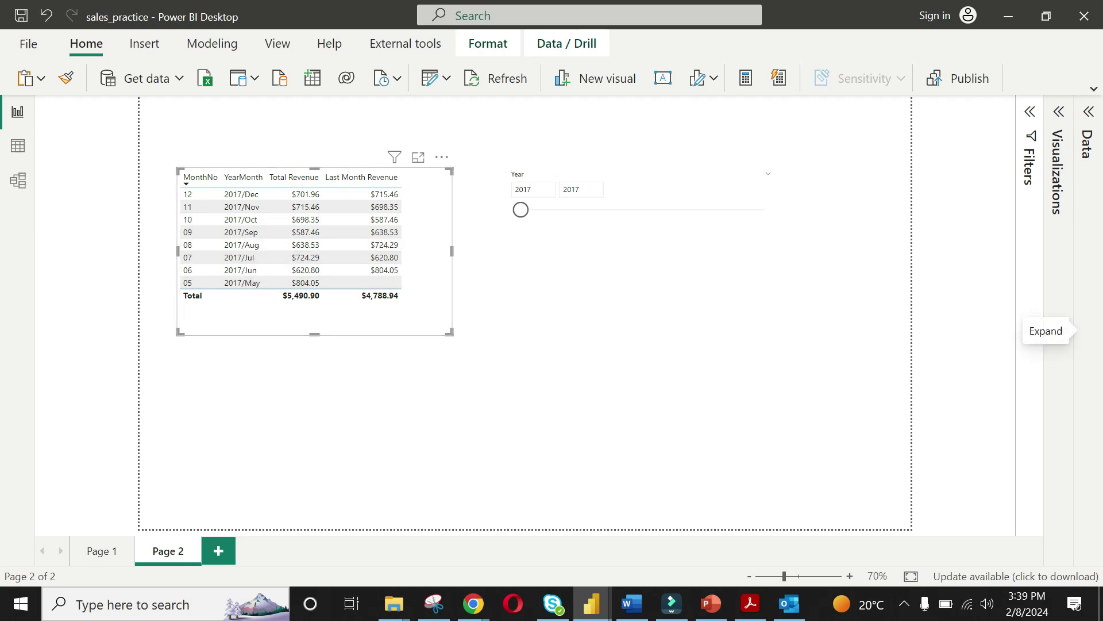
- Start a new quick measure in the Key Measures table using the Month-over-month change calculation
left_click(1088, 321)
right_click(915, 174)
left_click(940, 205)
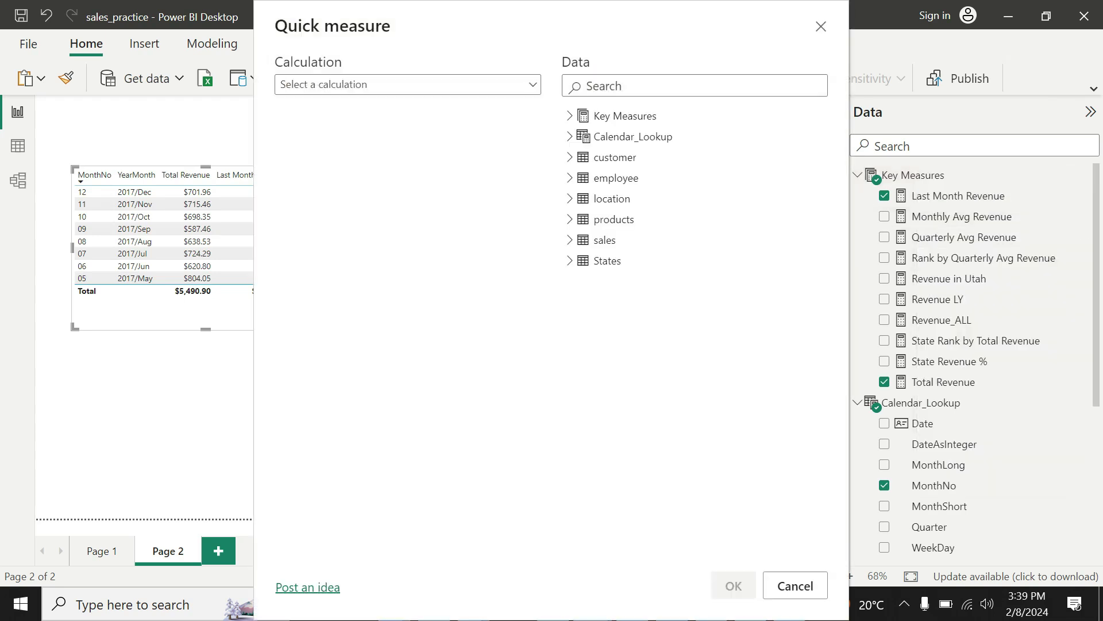
left_click(533, 84)
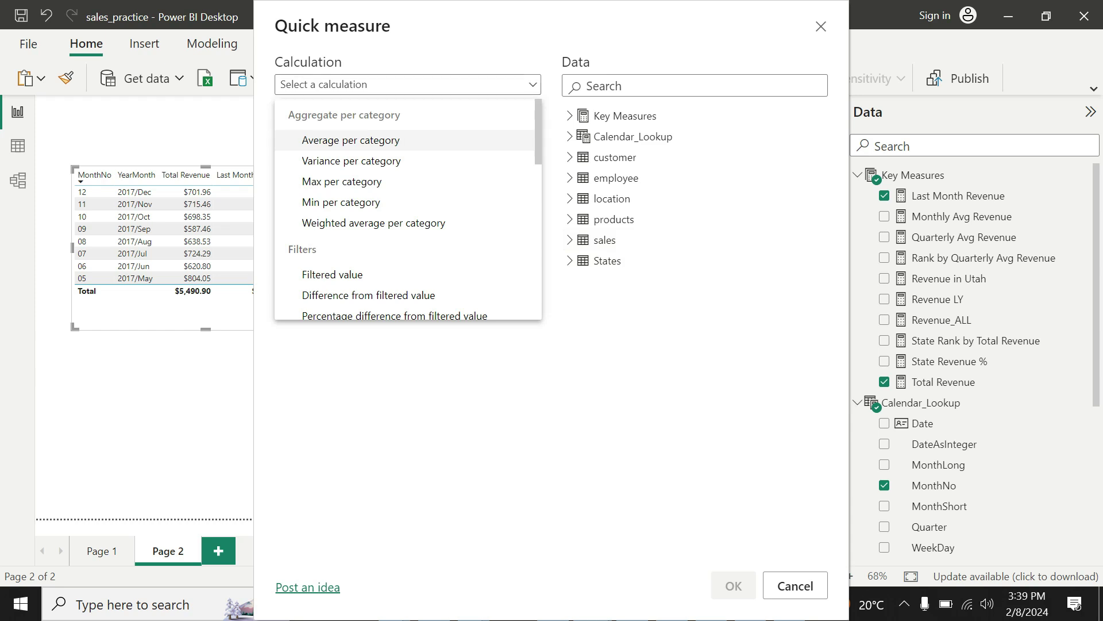
scroll(408, 210, "down", 3)
scroll(408, 210, "down", 2)
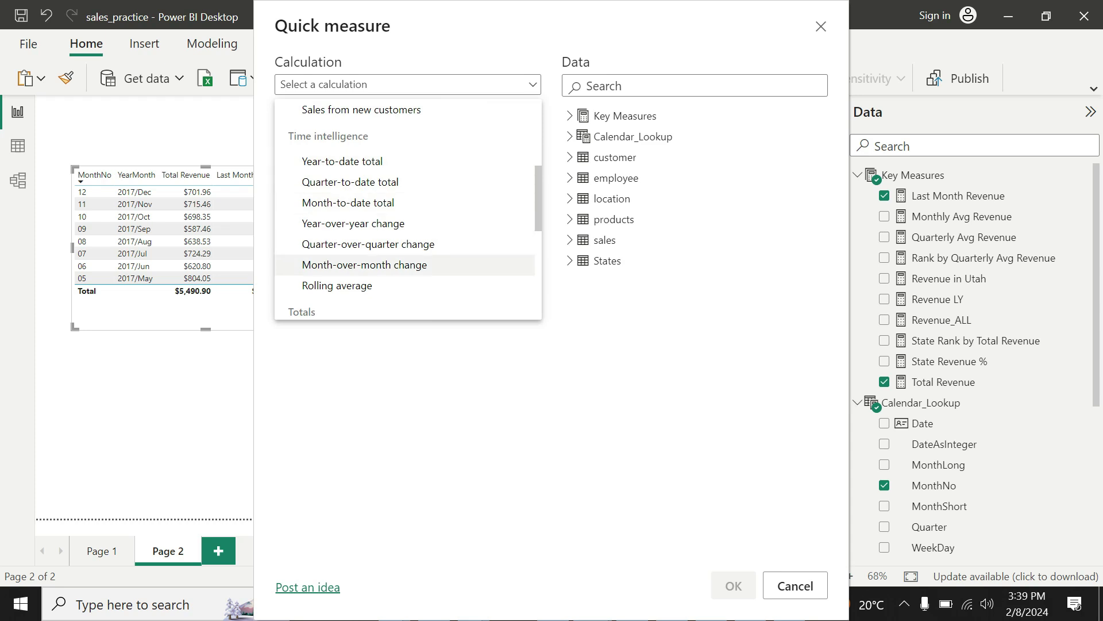
left_click(364, 265)
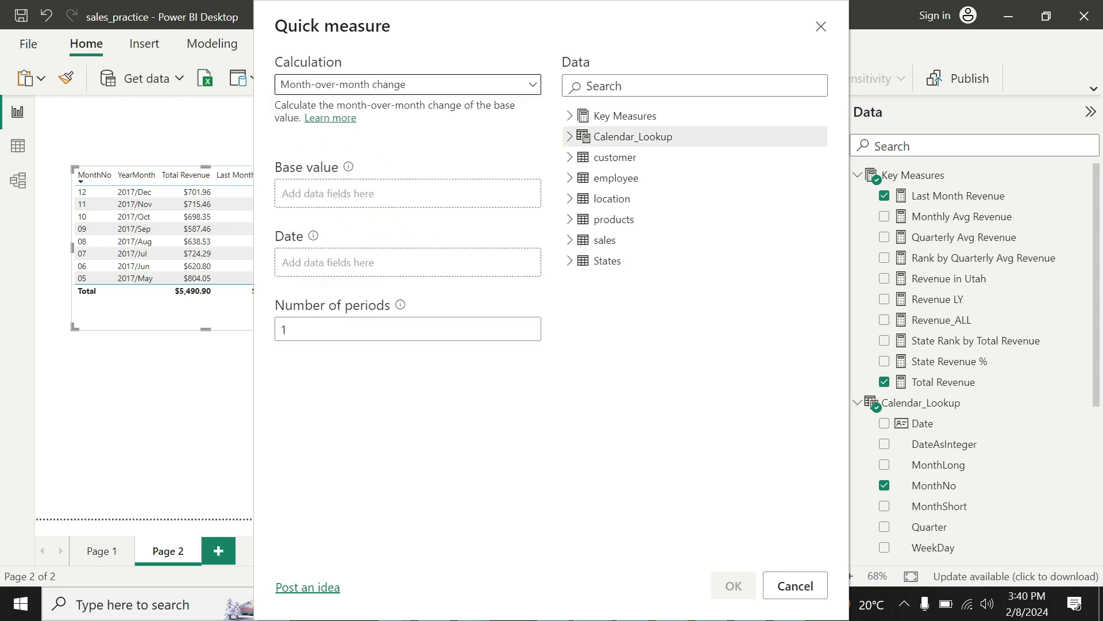
- Set Total Revenue as the base value and the Calendar_Lookup Date field as the date, and create the quick measure
left_click(570, 116)
left_click_drag(638, 322, 408, 194)
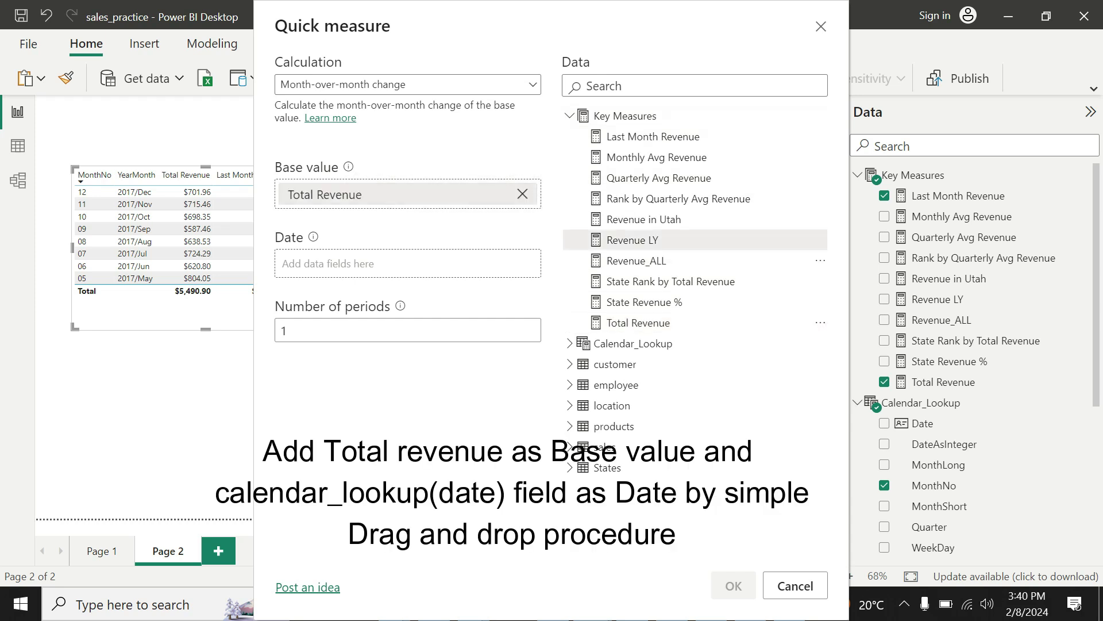
left_click(570, 343)
left_click_drag(618, 363, 408, 263)
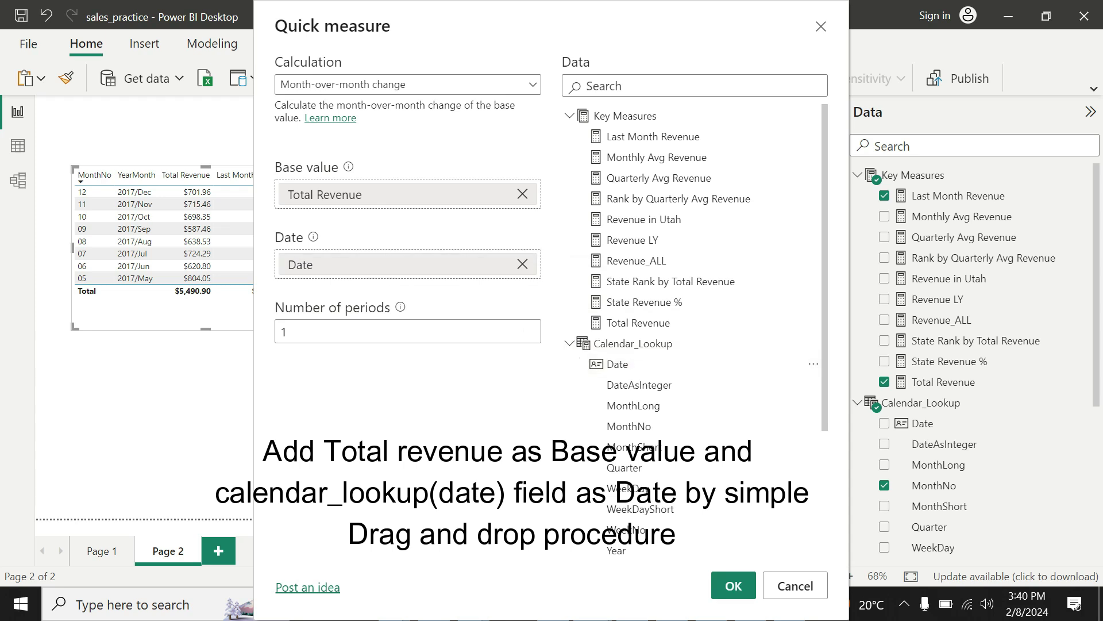
left_click(733, 585)
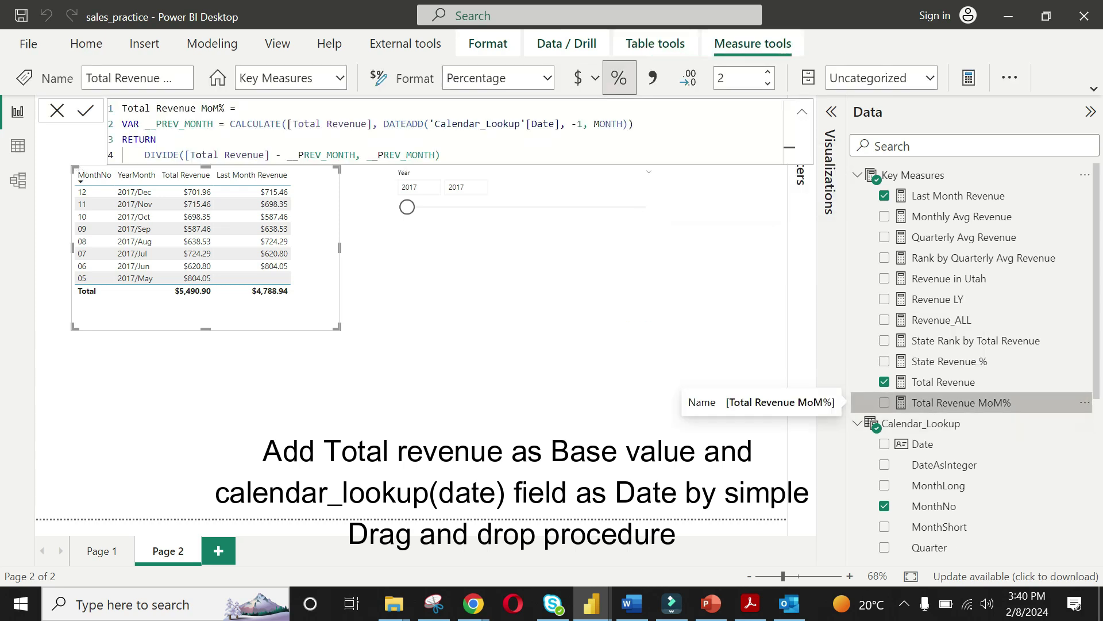
- Add the Total Revenue MoM% measure to the revenue table and narrow the Year slicer to leave room for the wider table
left_click_drag(959, 402, 690, 402)
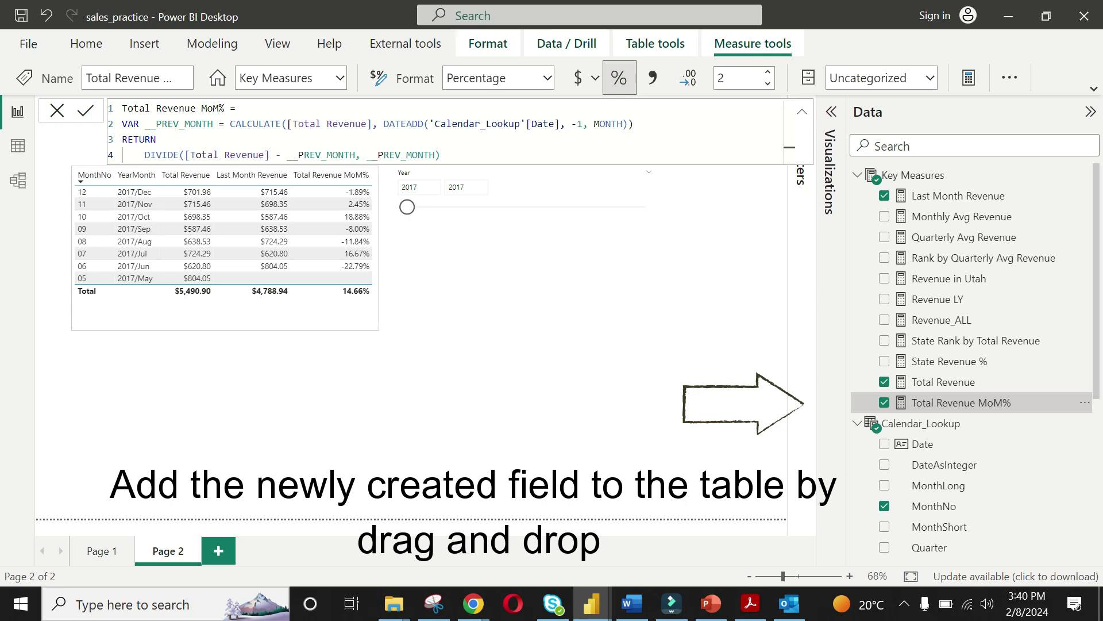
left_click(517, 288)
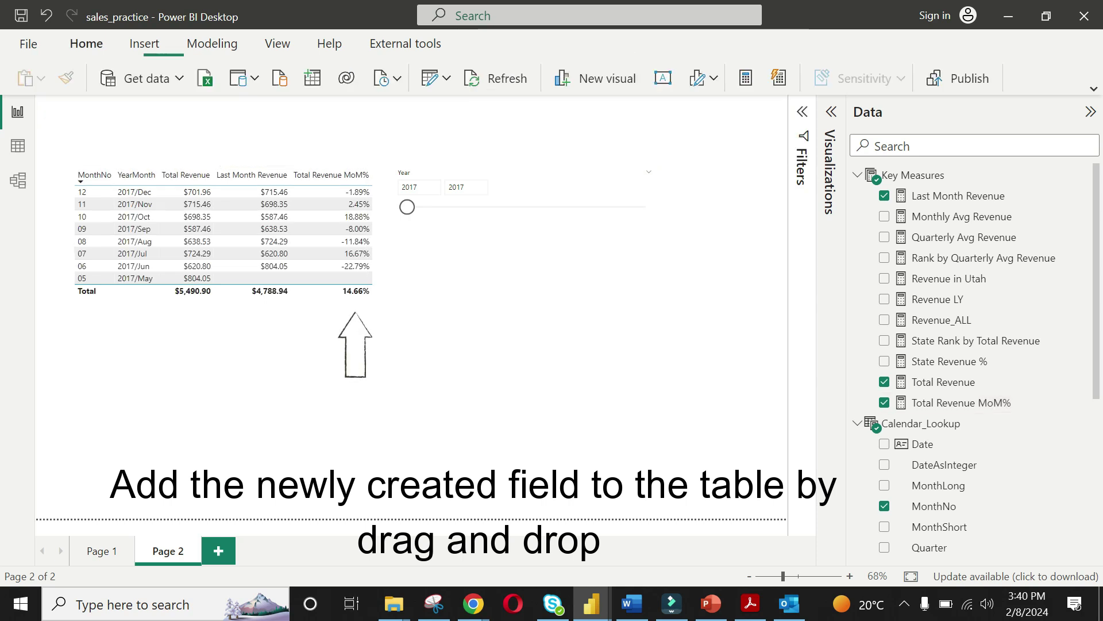
left_click(534, 224)
left_click_drag(391, 202, 424, 202)
- Set the Year slicer range to 2017 through 2018
double_click(443, 187)
type("2017")
key("Tab")
type("2018")
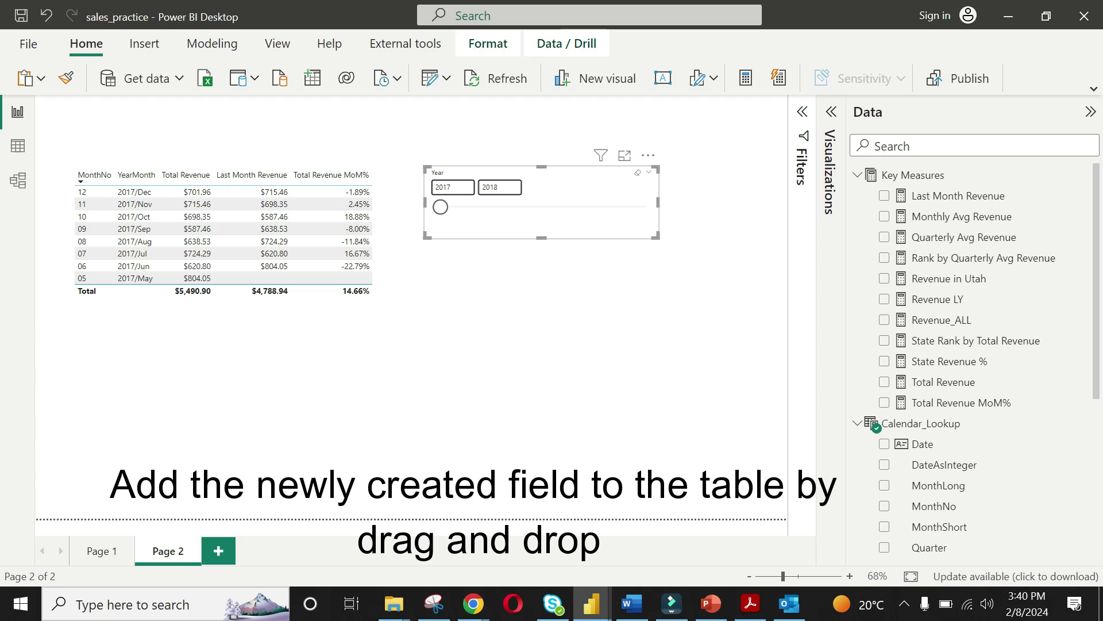
left_click(534, 310)
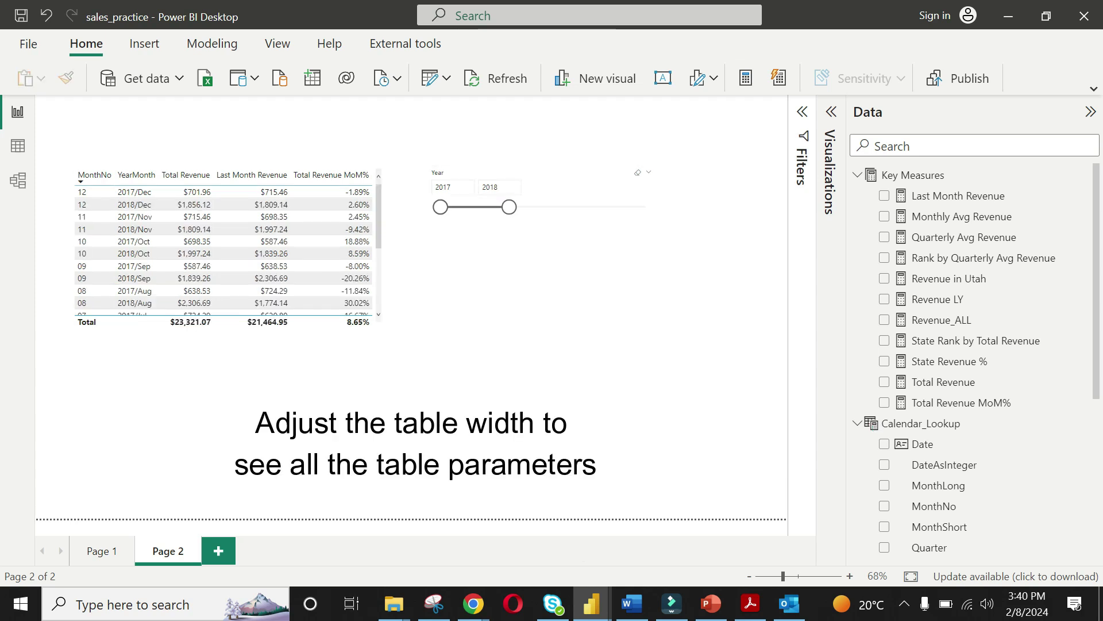
- Set the Year slicer's start year to 2018 so that only 2018 is selected
key("ctrl+a")
type("2018")
key("Return")
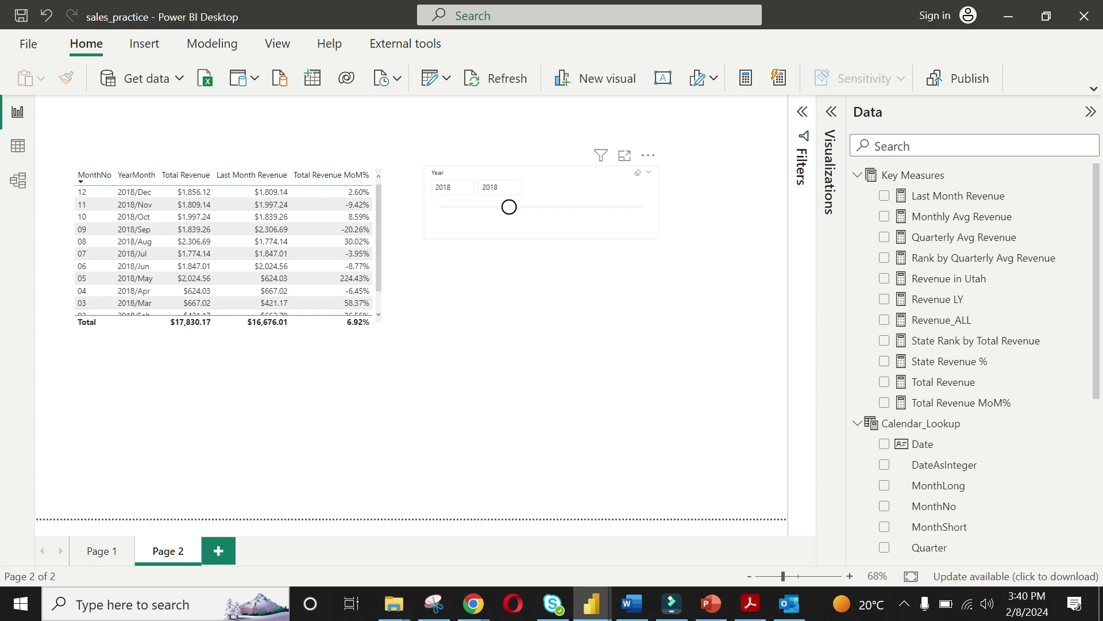
- Increase the revenue table's height so that all twelve months and the total row fit
left_click(530, 223)
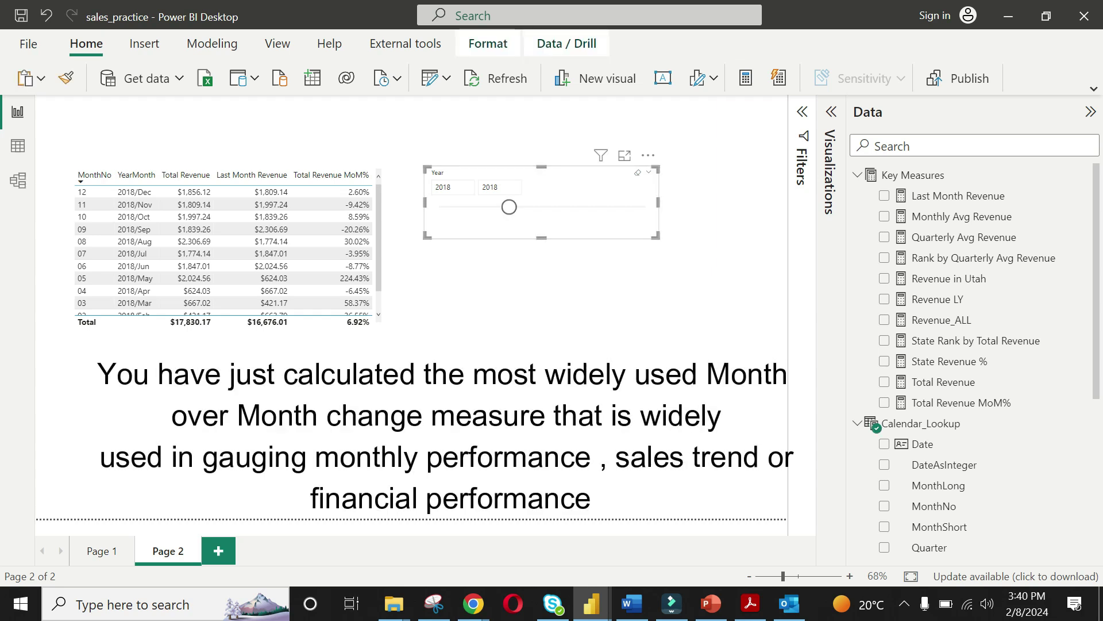
left_click(247, 323)
left_click_drag(228, 330, 228, 366)
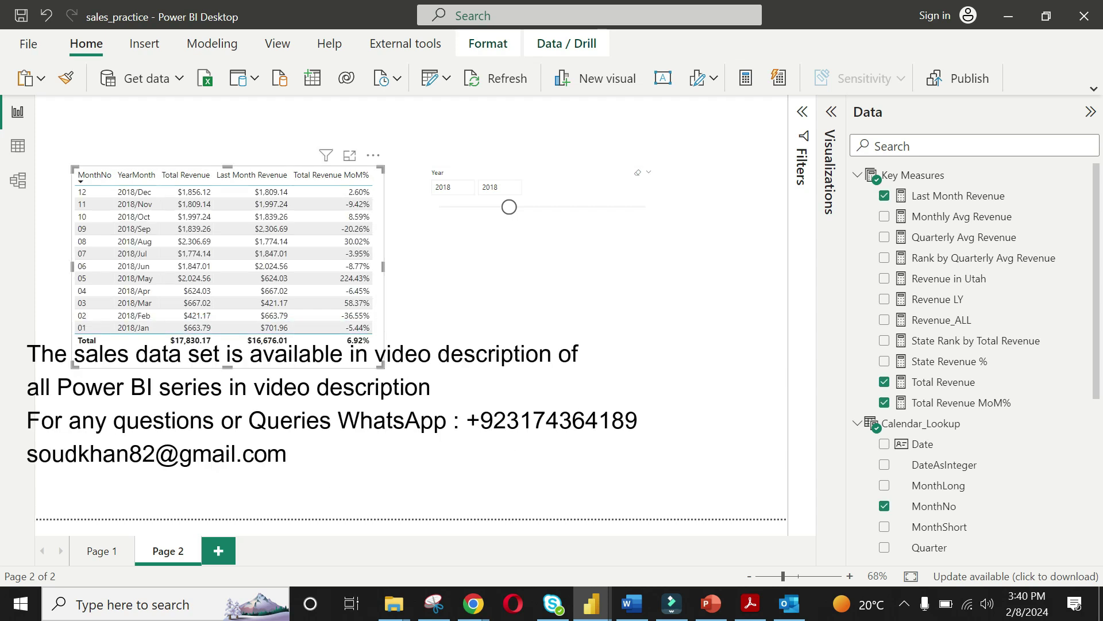
- Set the font size of the revenue table's values to 14
left_click(831, 111)
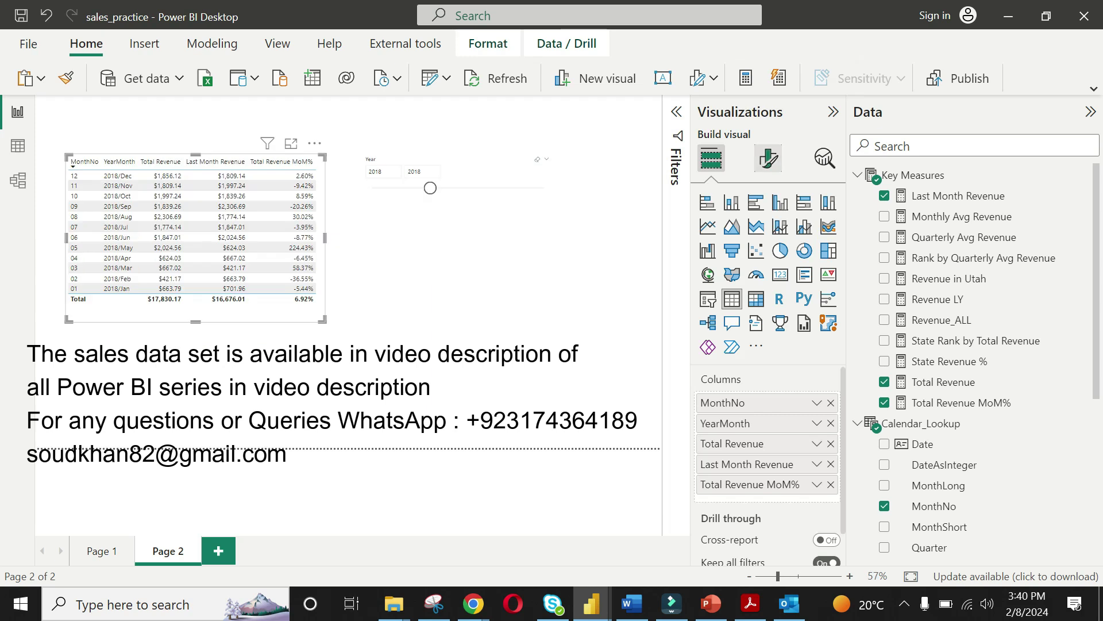
left_click(768, 158)
left_click(726, 347)
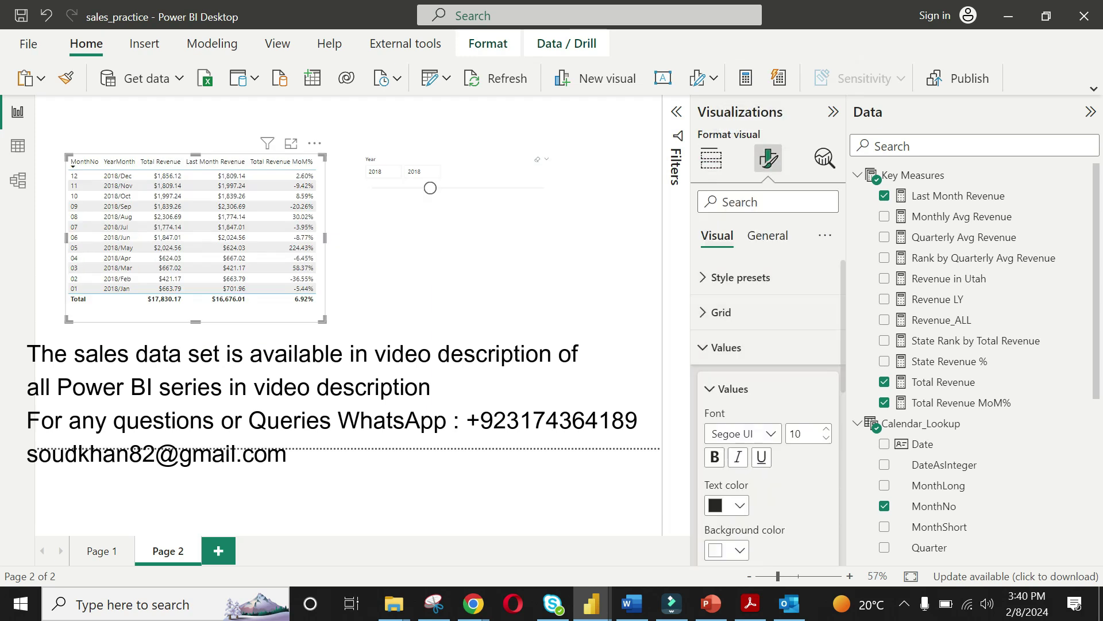
double_click(796, 433)
type("14")
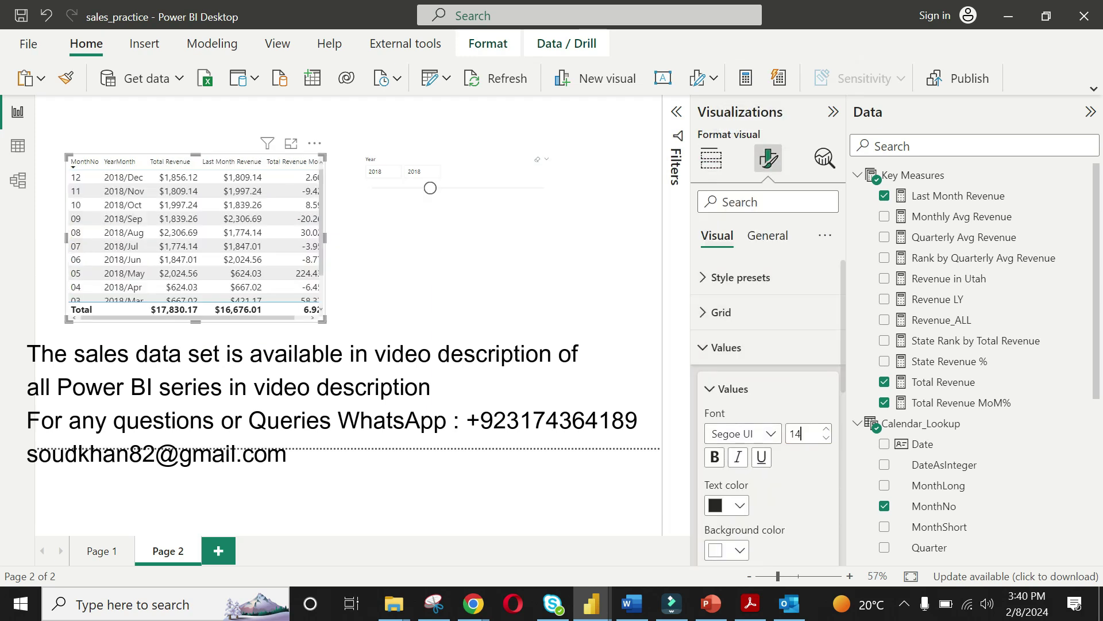
- Set the font size of the revenue table's column headers to 14
left_click(725, 347)
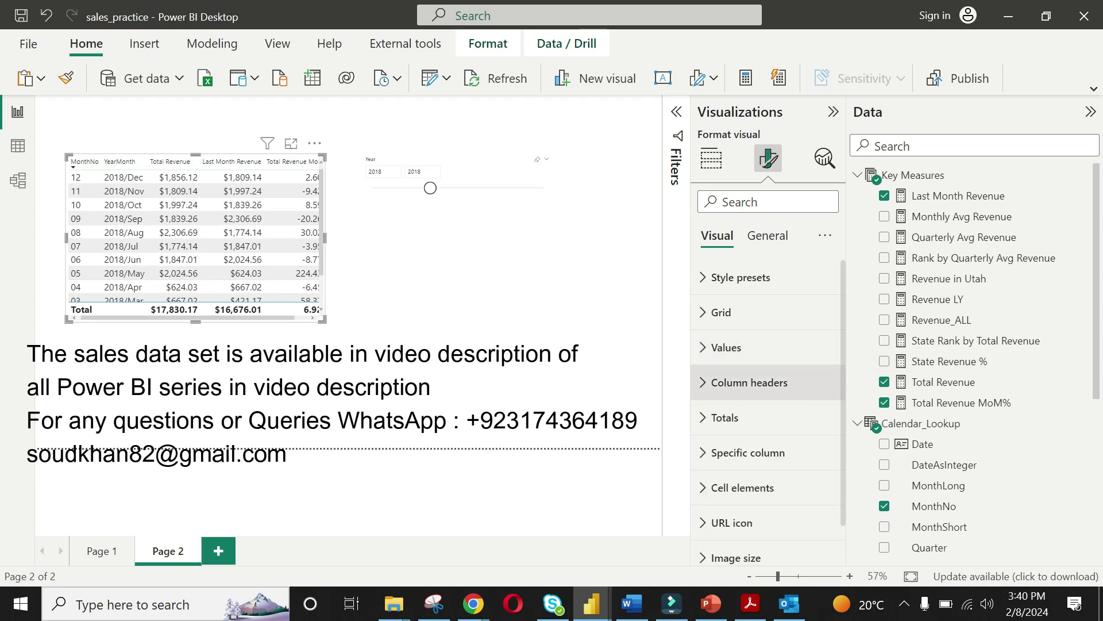
left_click(749, 383)
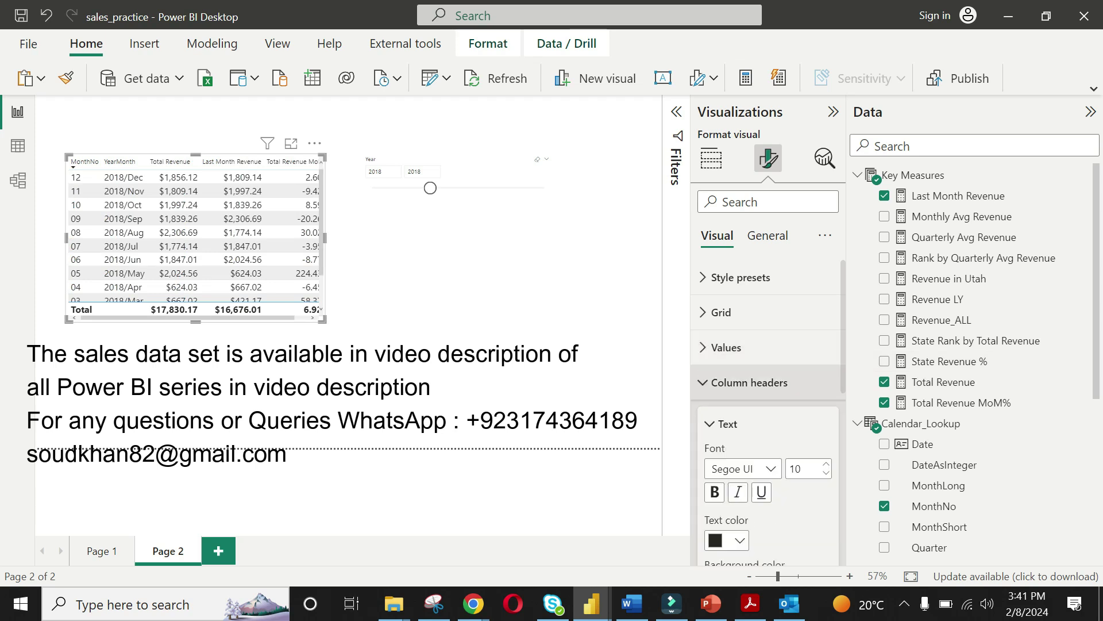
left_click_drag(805, 469, 777, 469)
type("14")
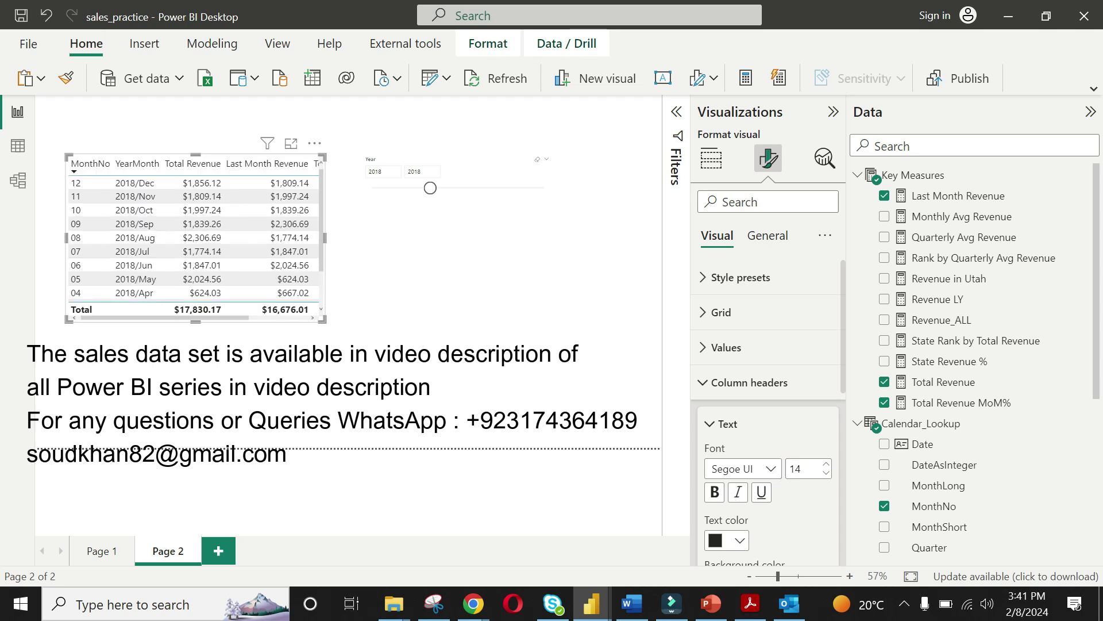
- Move the Year slicer farther from the revenue table to free space beside it
left_click(489, 258)
left_click_drag(483, 201, 581, 201)
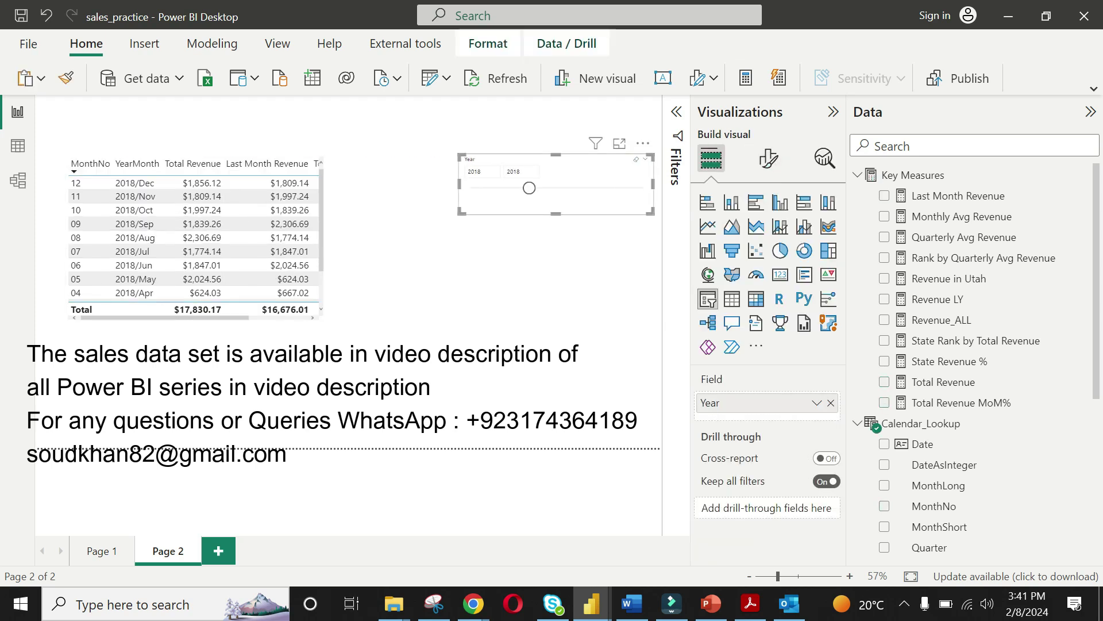